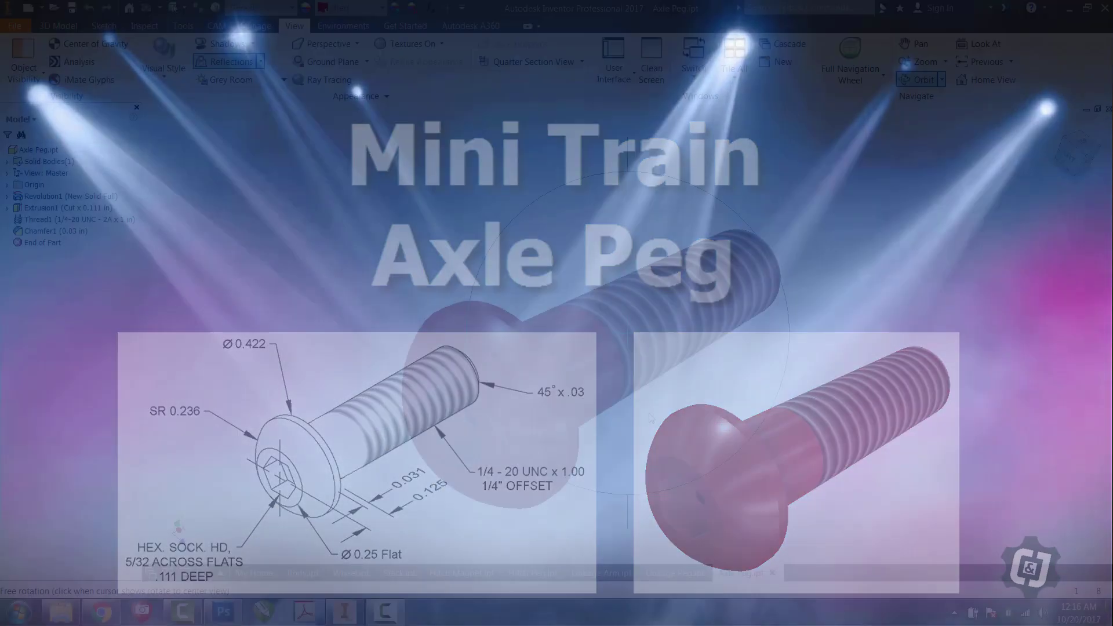
Step: Create a new part from the Standard (in).ipt template
left_click_drag(648, 412, 687, 296)
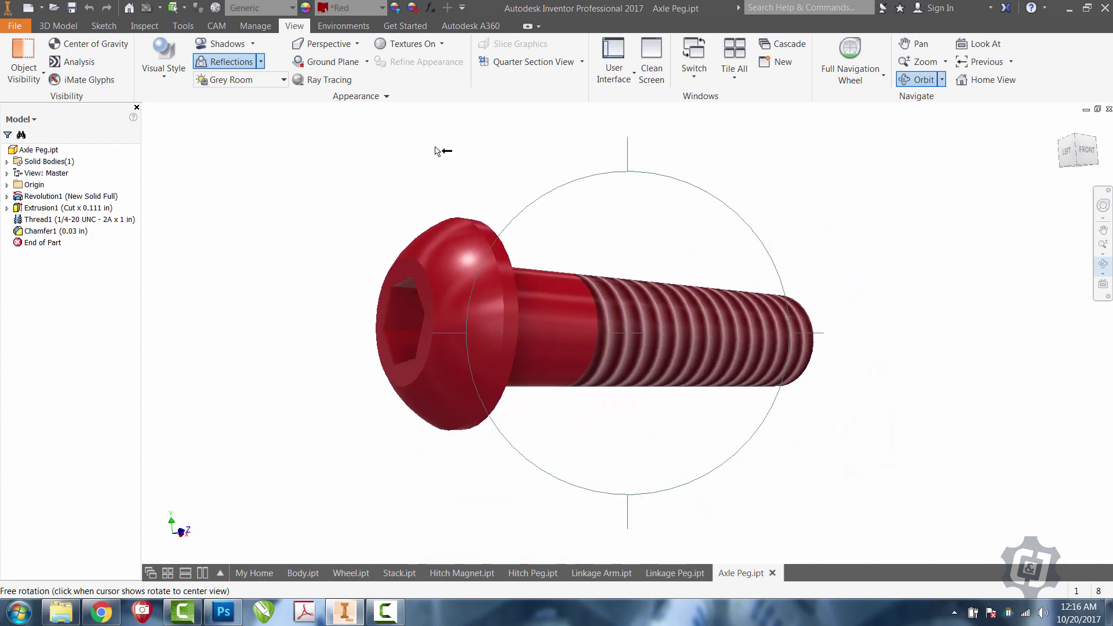
left_click(27, 9)
double_click(449, 191)
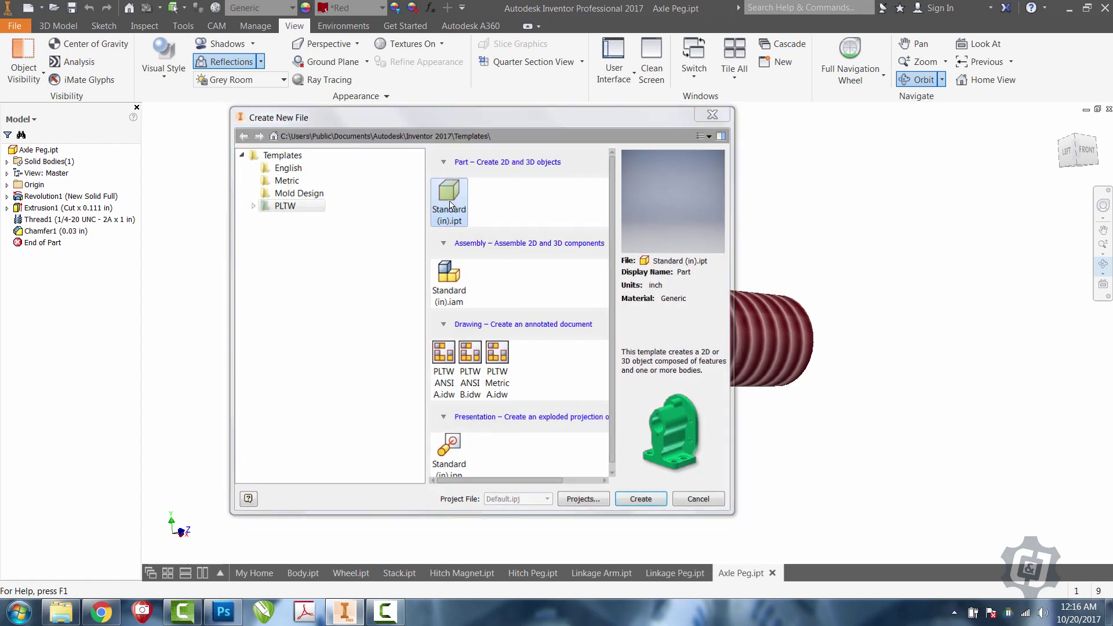
Step: Start a 2D sketch on the front XY origin plane, with the origin panned left of centre
left_click(28, 55)
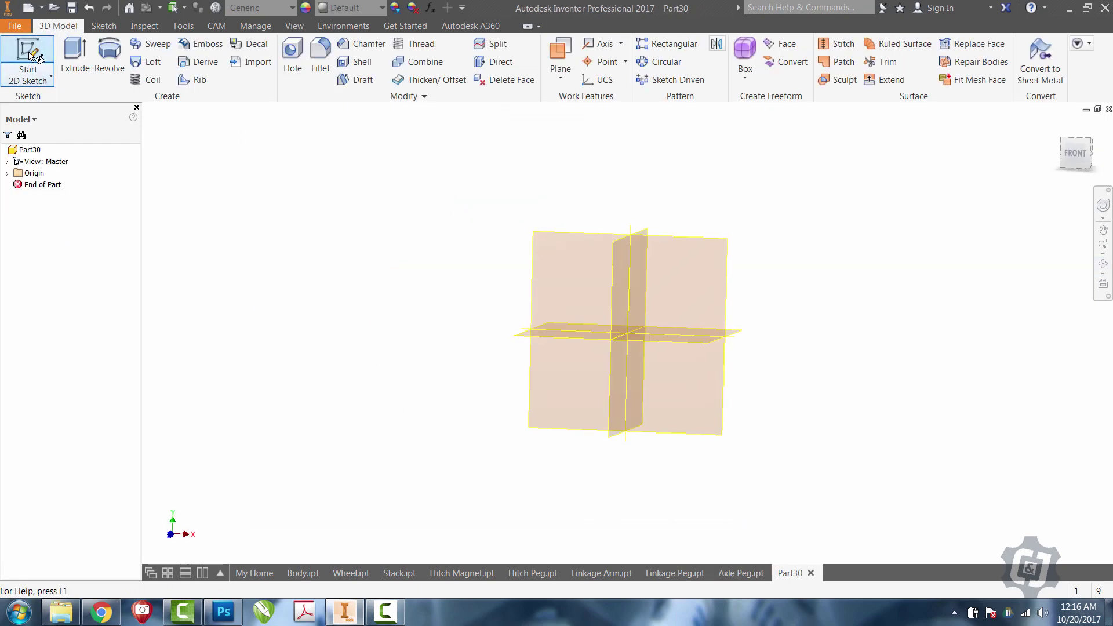
left_click(551, 186)
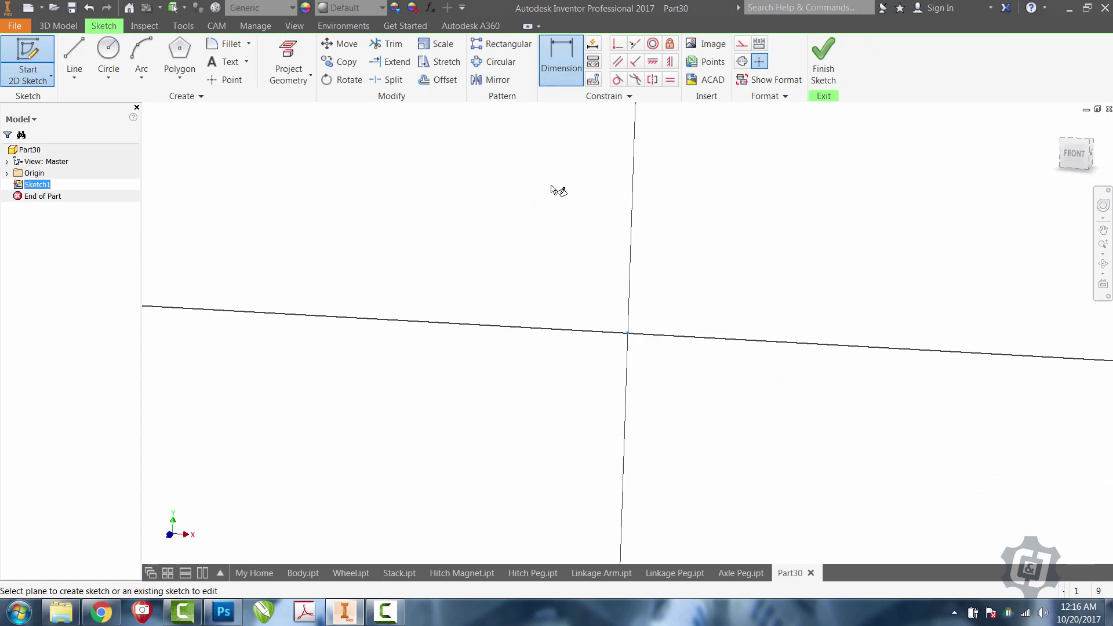
left_click(1101, 229)
left_click_drag(942, 233, 693, 296)
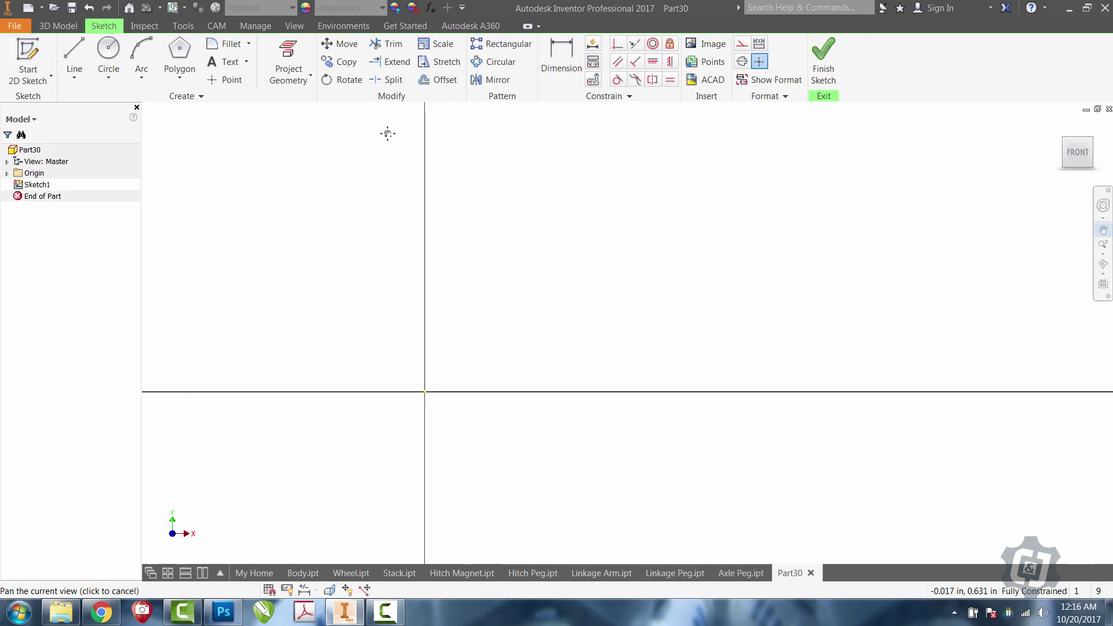
Step: Draw three two-point rectangles from the origin: a long shank, a thin tall section and a wider head
left_click(178, 78)
left_click(197, 100)
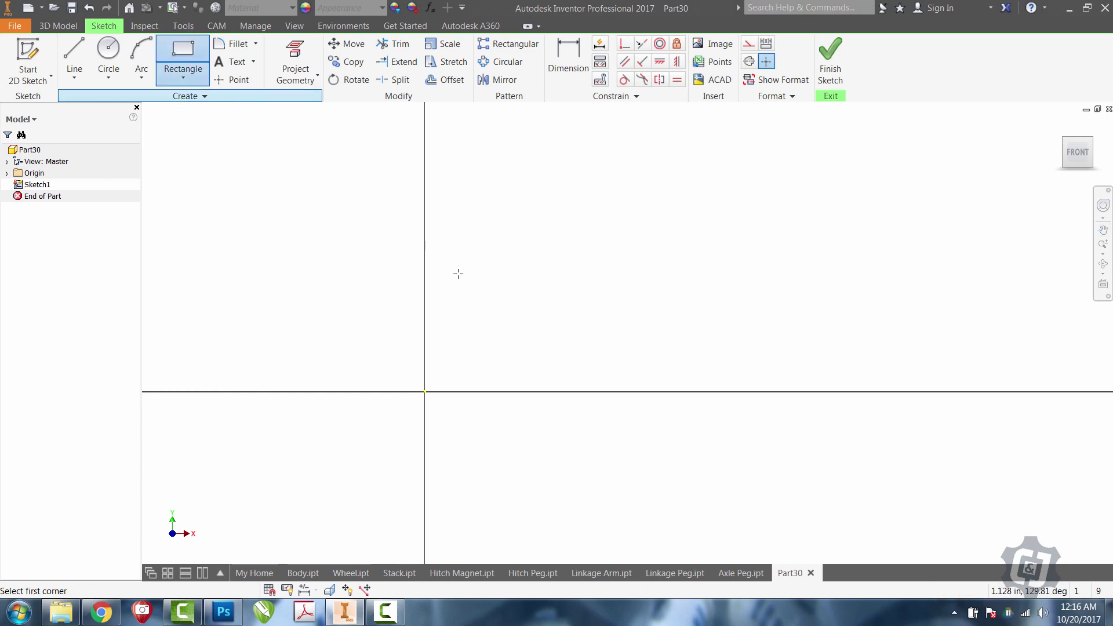
left_click(424, 392)
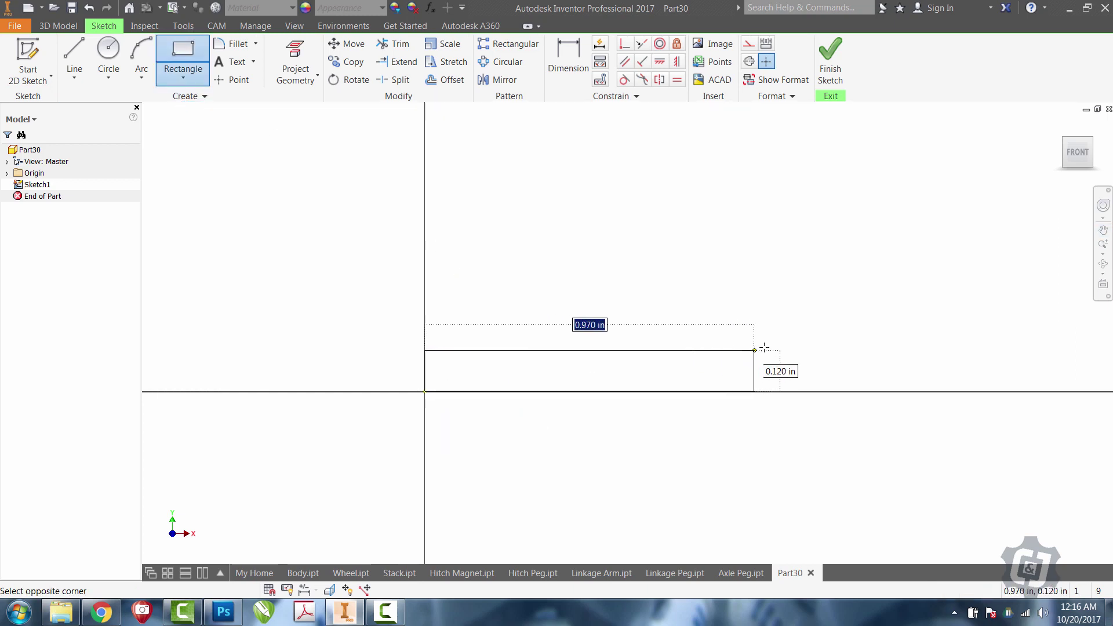
left_click(786, 338)
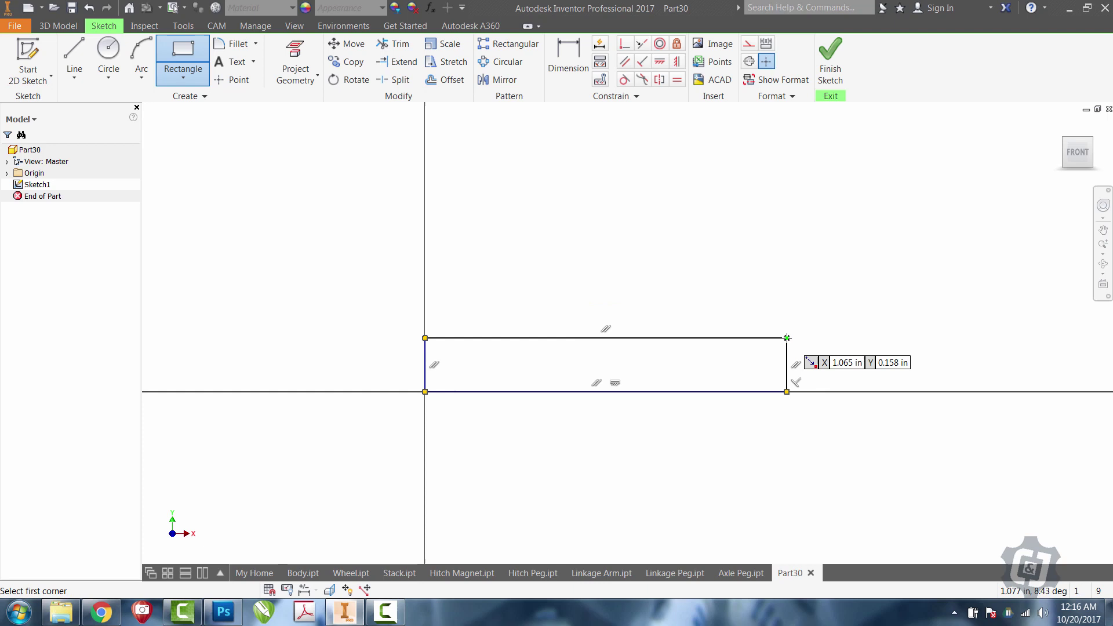
left_click(424, 392)
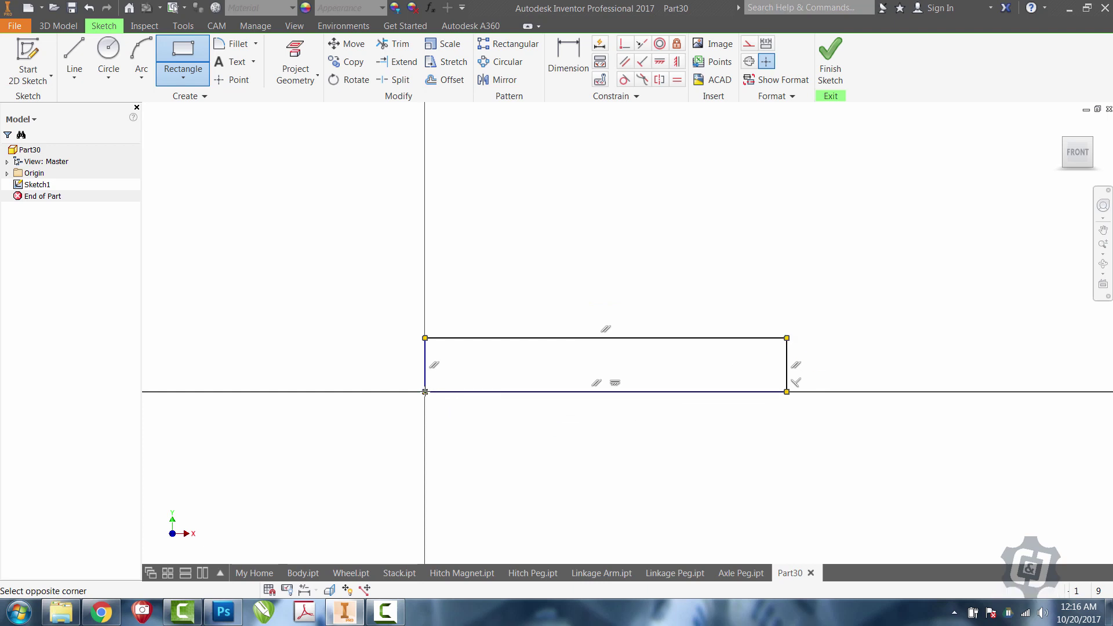
left_click(412, 304)
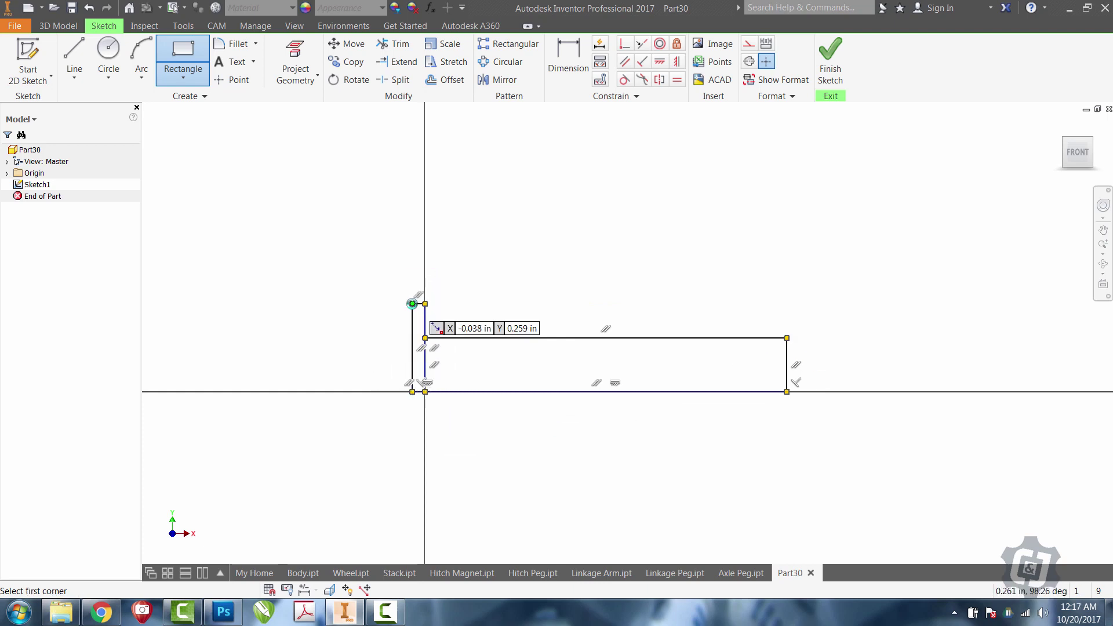
left_click(412, 391)
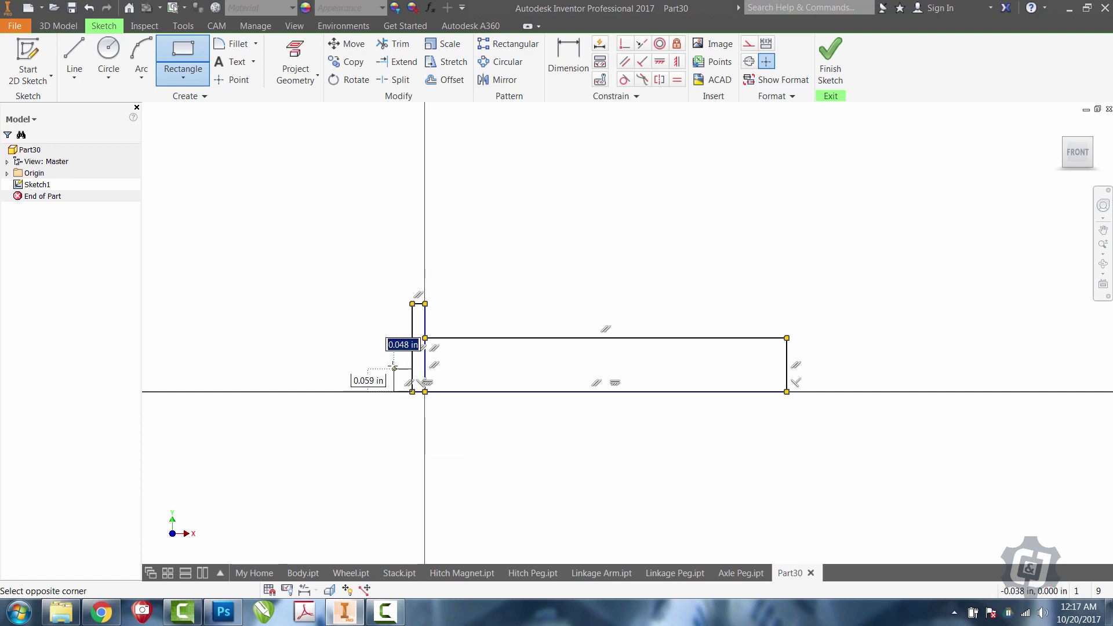
left_click(375, 330)
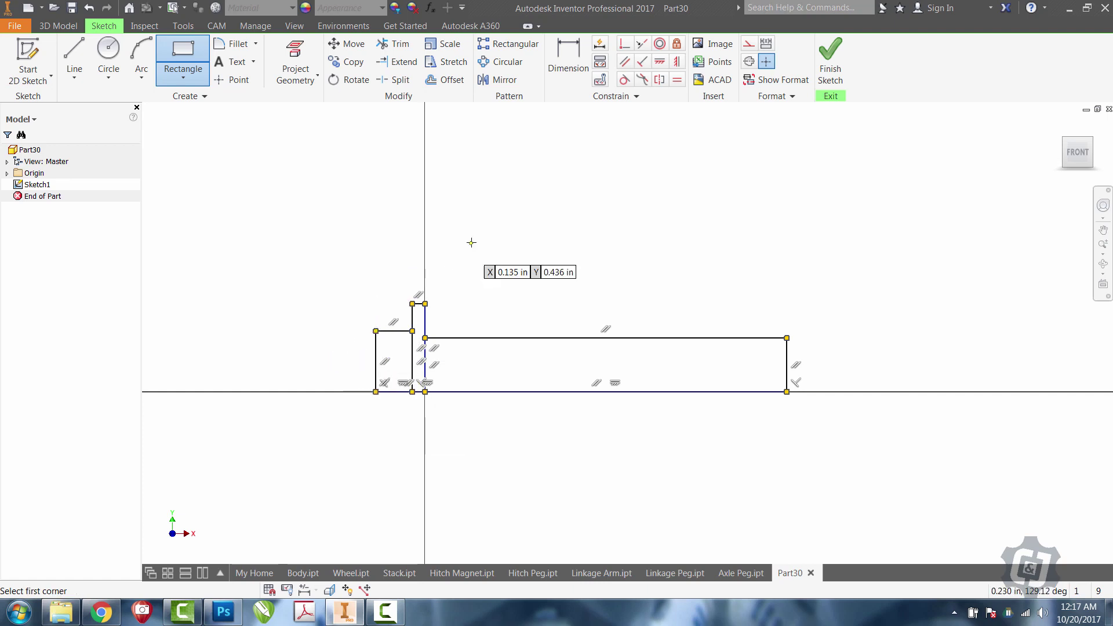
Step: Cap the head with a three-point arc between the head rectangle corners to form the dome
left_click(139, 51)
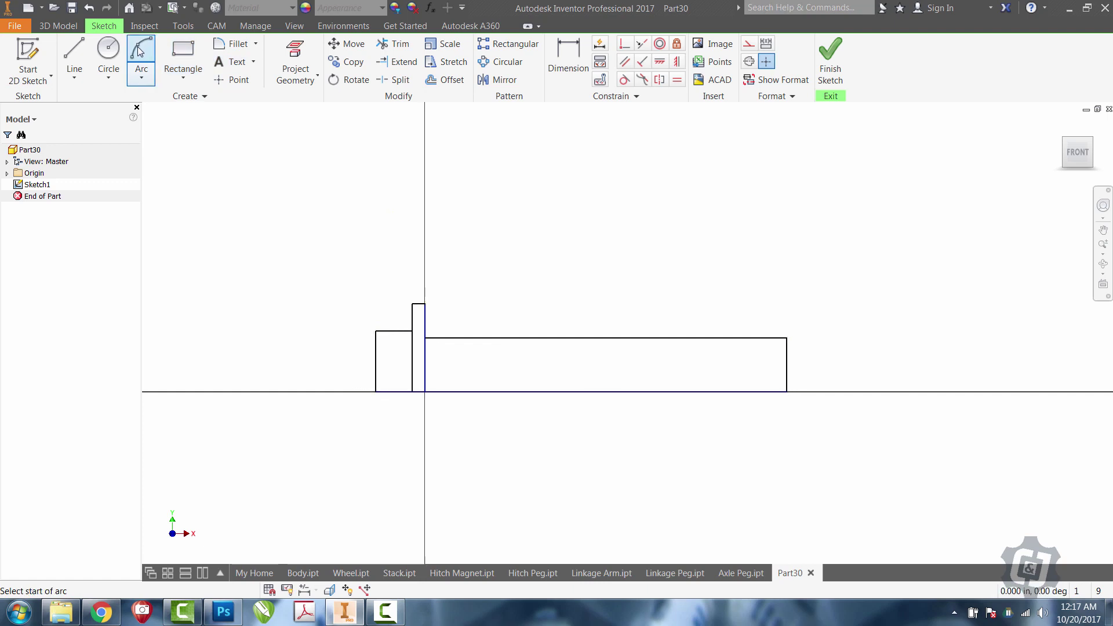
left_click(375, 331)
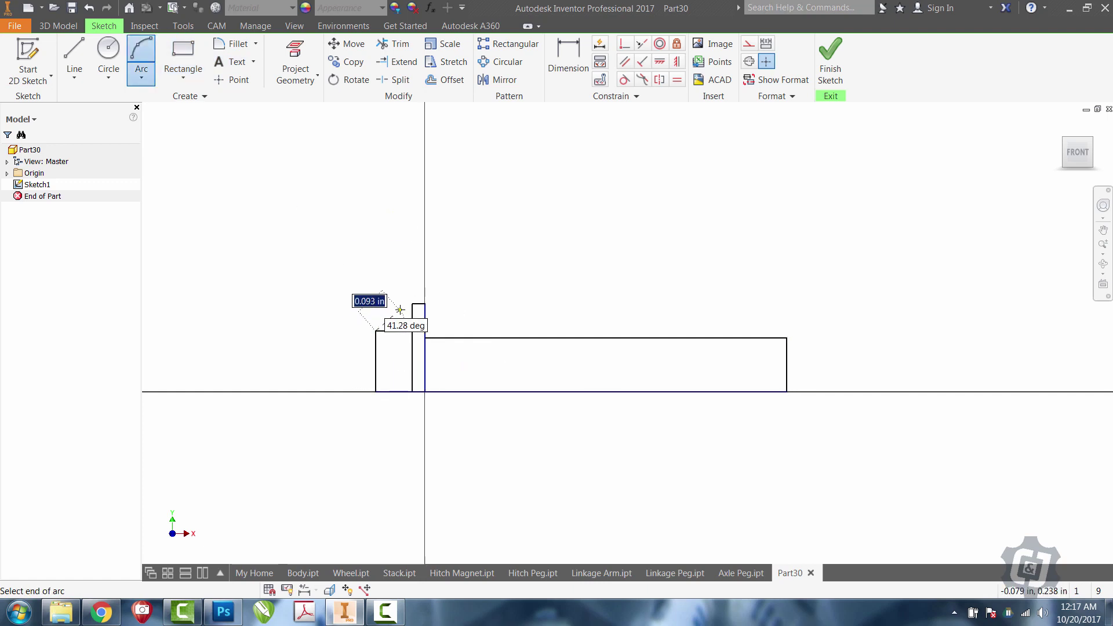
left_click(412, 303)
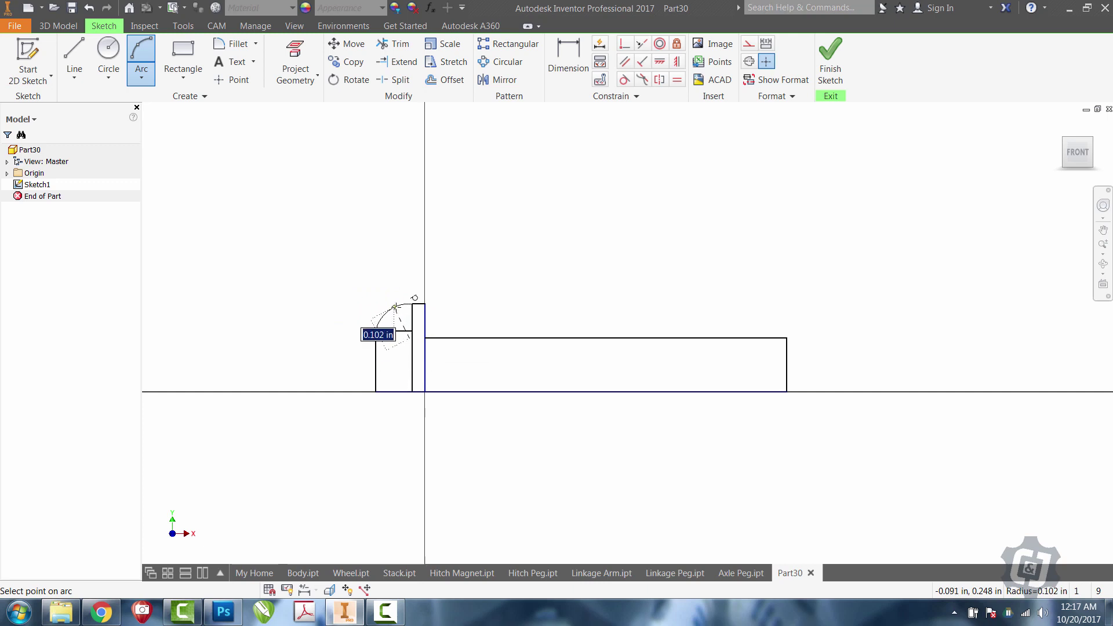
left_click(396, 306)
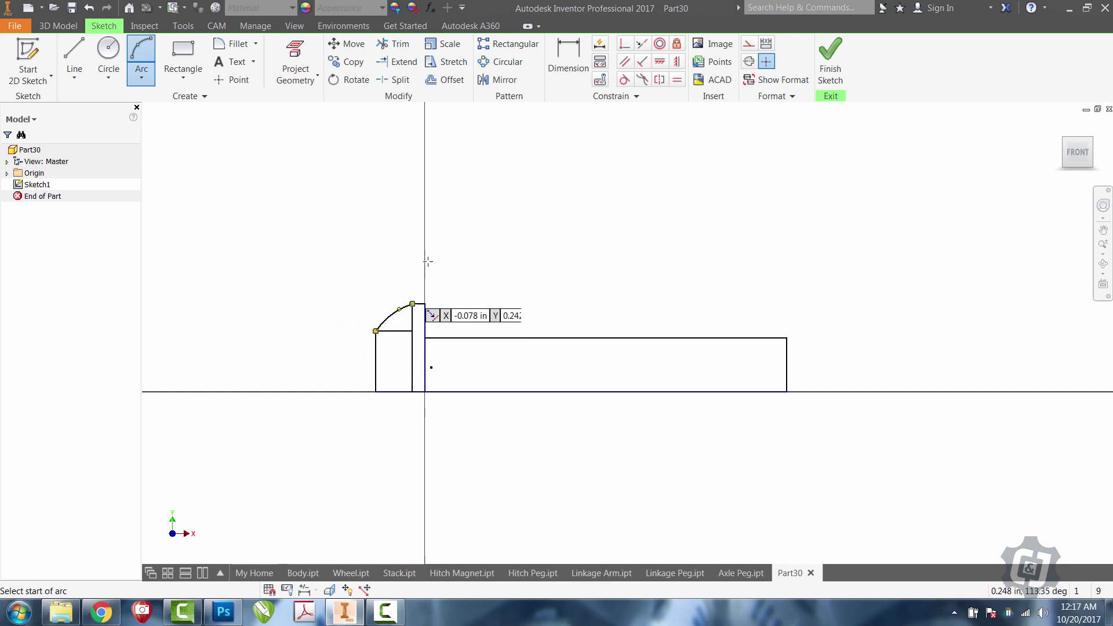
right_click(431, 261)
left_click(463, 261)
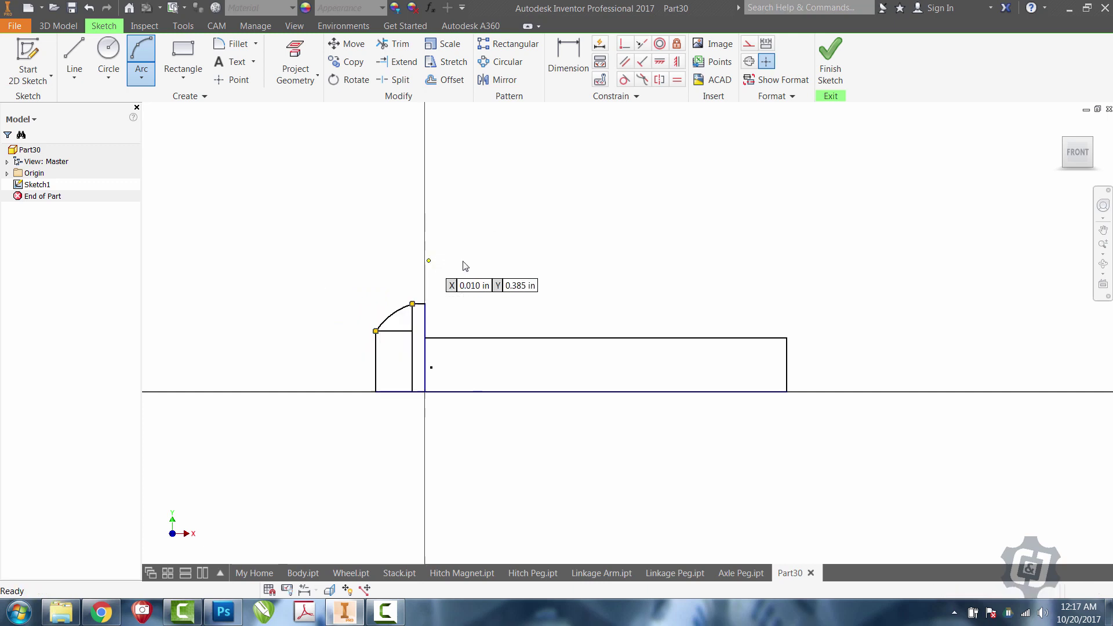
Step: Convert the shank's bottom edge and the left bottom segment along the axis into centerlines
left_click(482, 392)
left_click(749, 61)
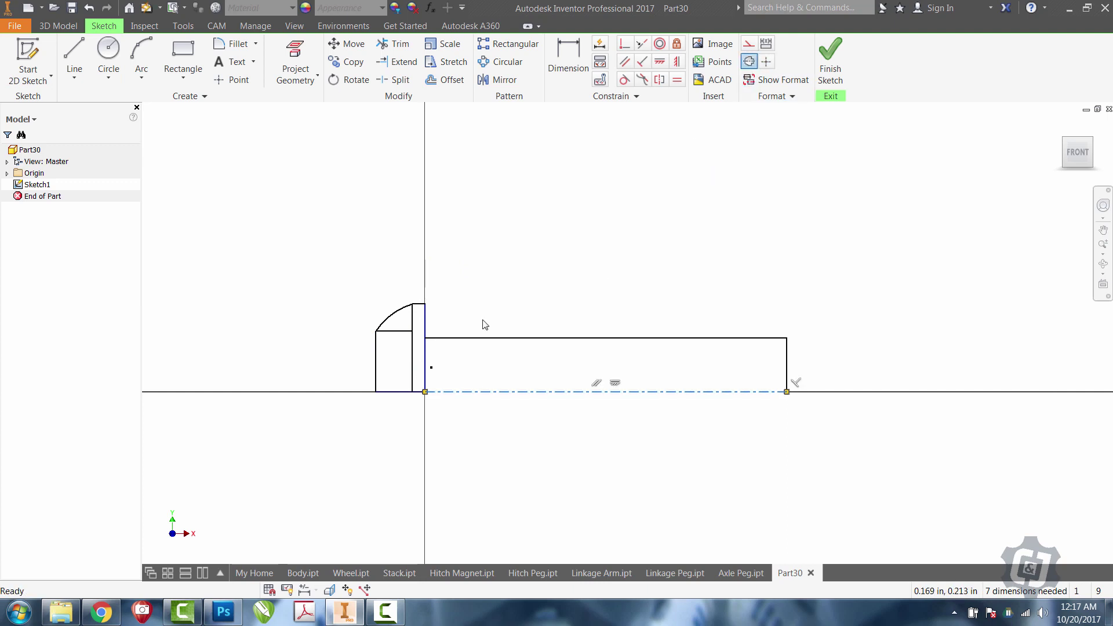
left_click(419, 392)
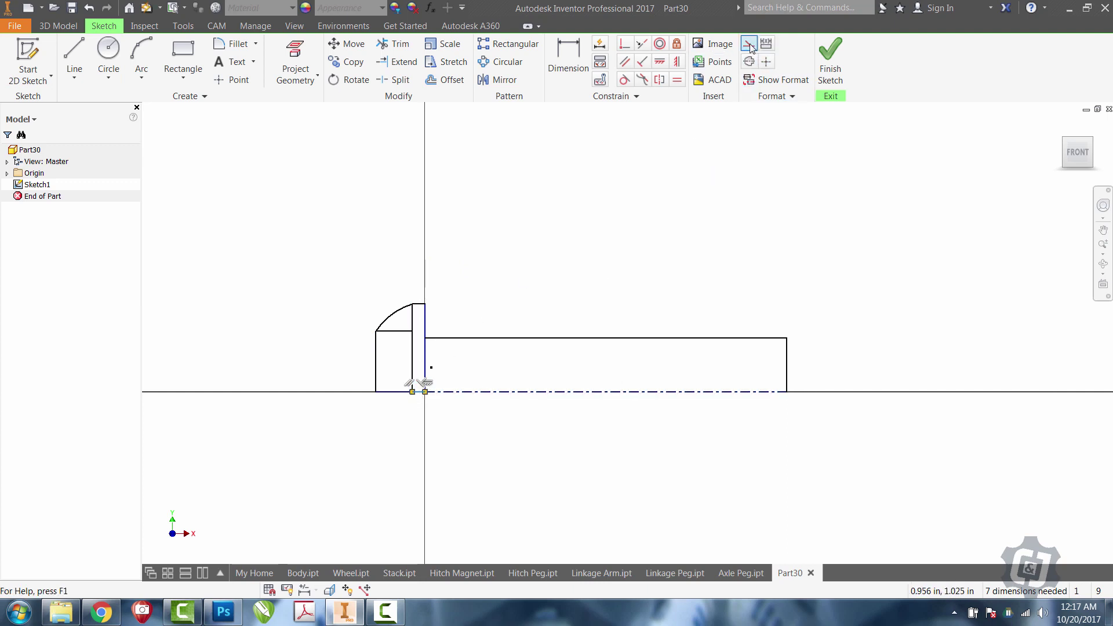
key("Delete")
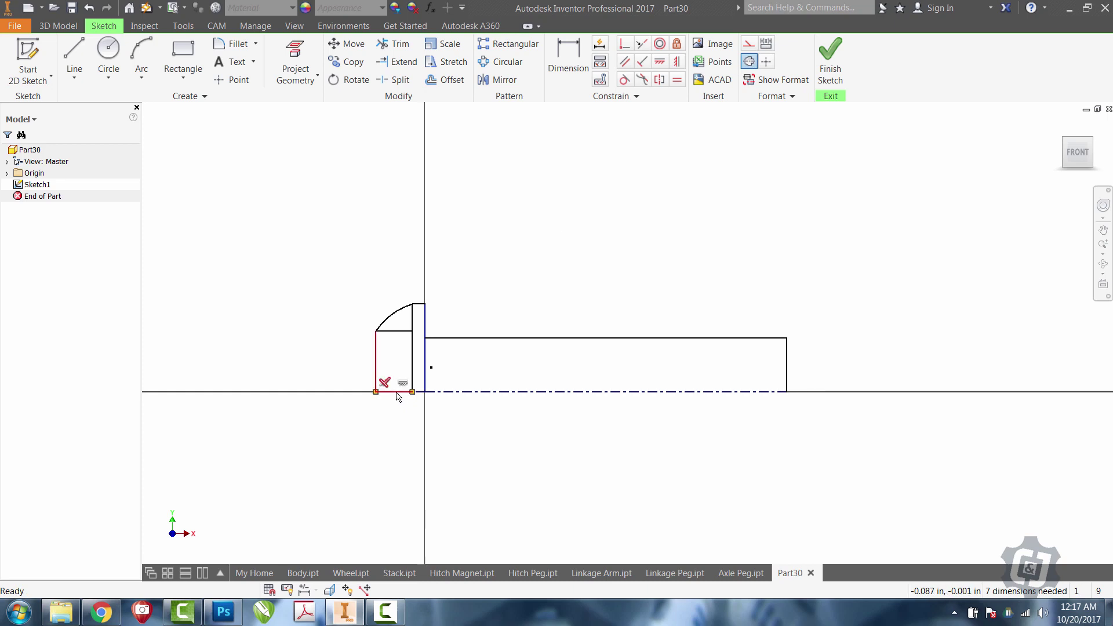
left_click(749, 61)
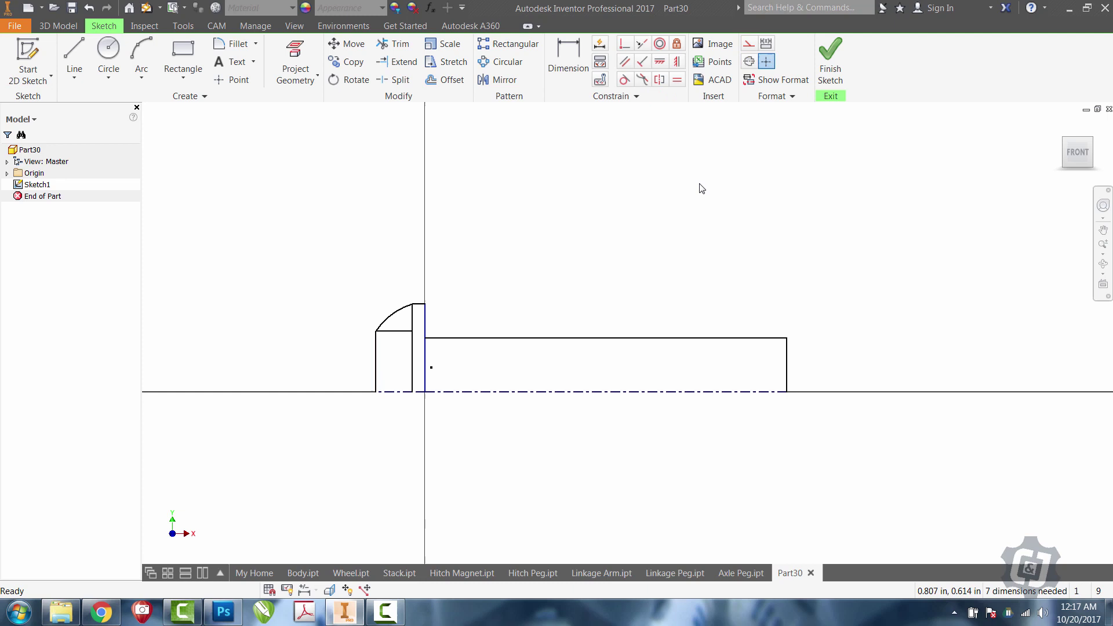
key("F2")
left_click_drag(701, 188, 594, 187)
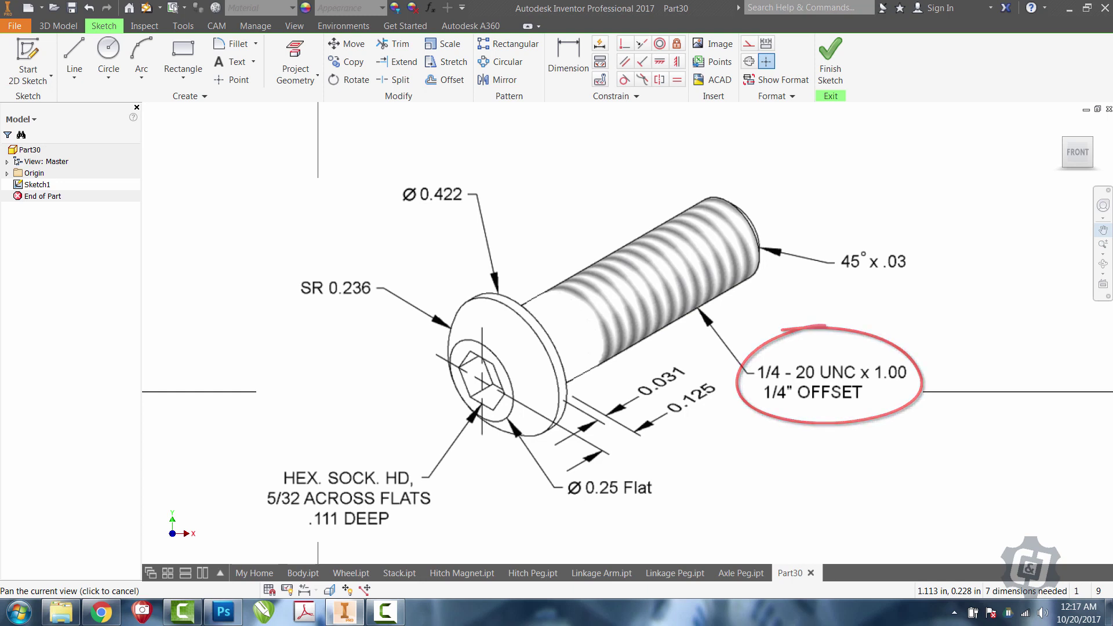
Step: Dimension the shank's top edge at 1.000 in long
left_click(568, 58)
left_click(488, 338)
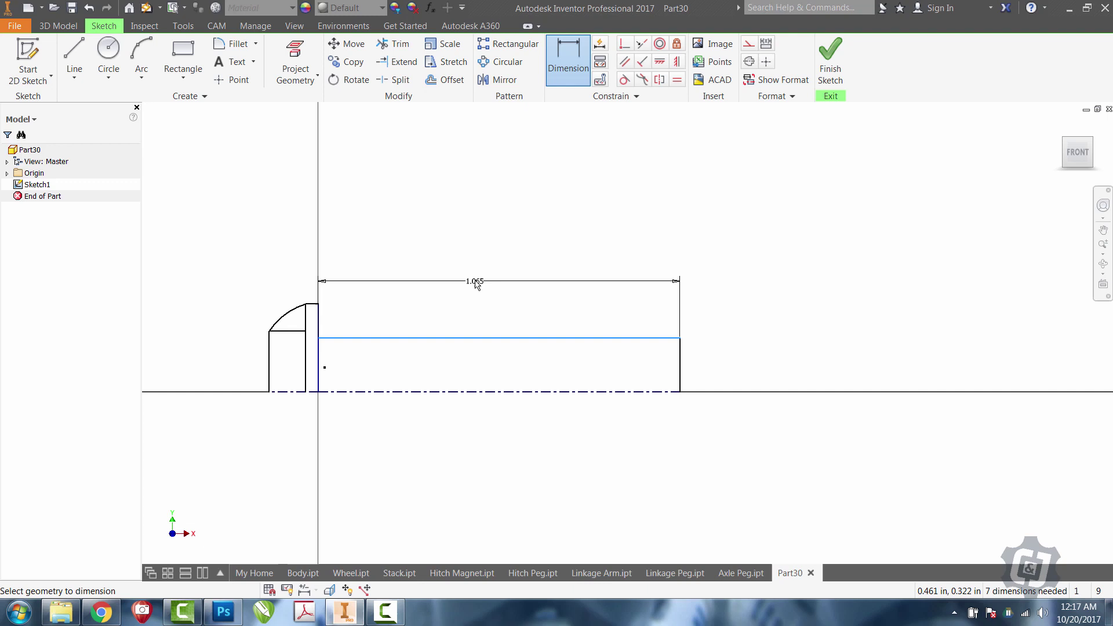
left_click(475, 277)
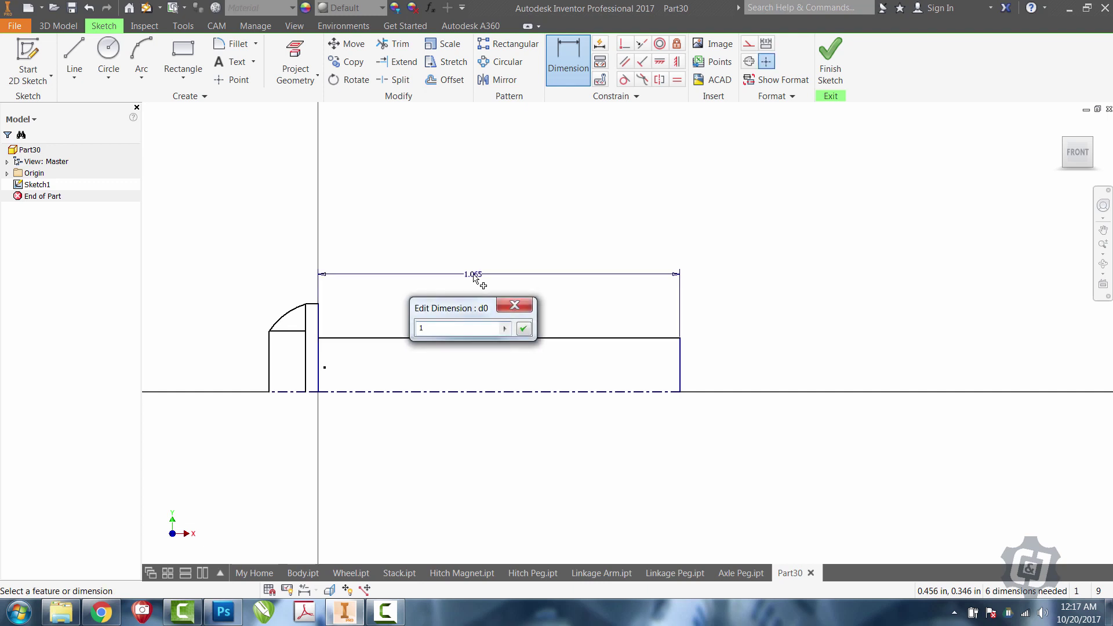
key("Return")
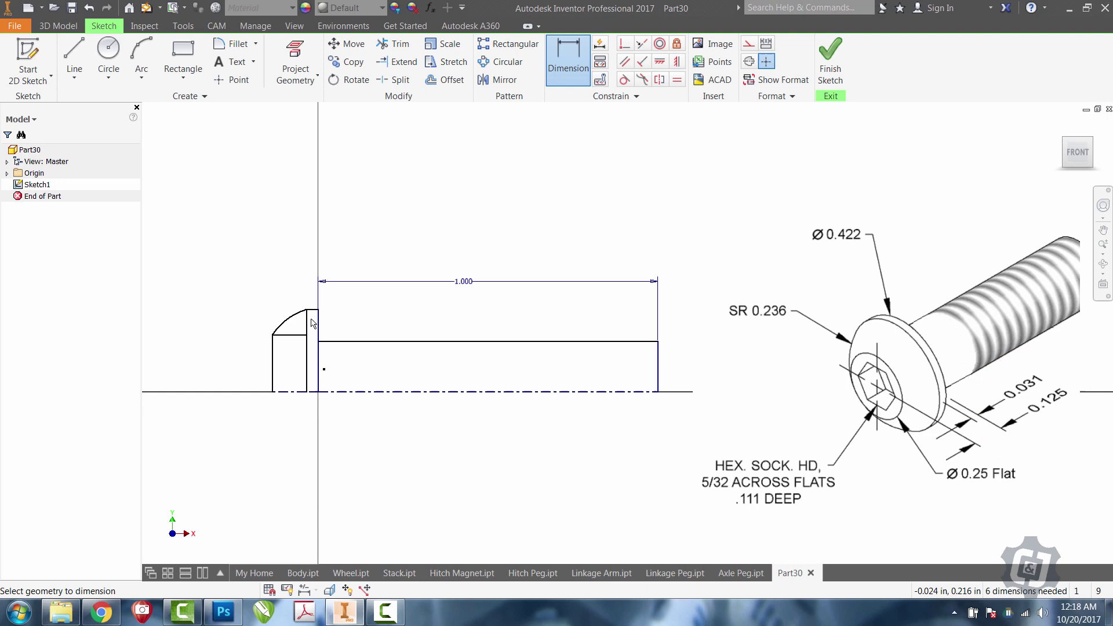
Step: Dimension the head's thin section at .031 wide and the overall head at .125 wide
left_click(318, 323)
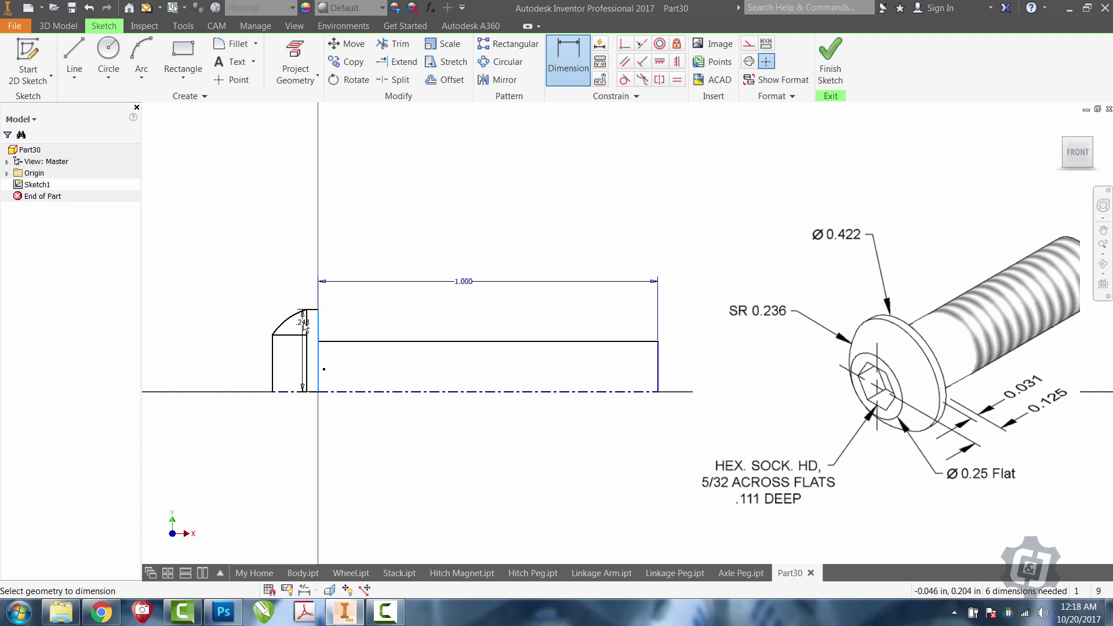
left_click(307, 334)
left_click(341, 252)
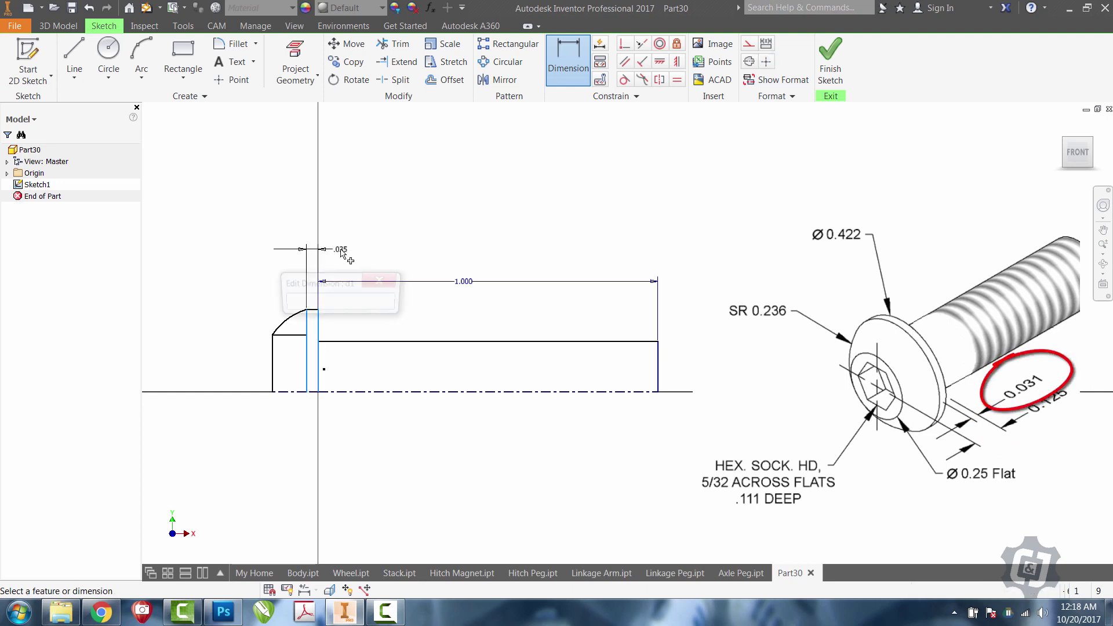
type(".031")
key("Return")
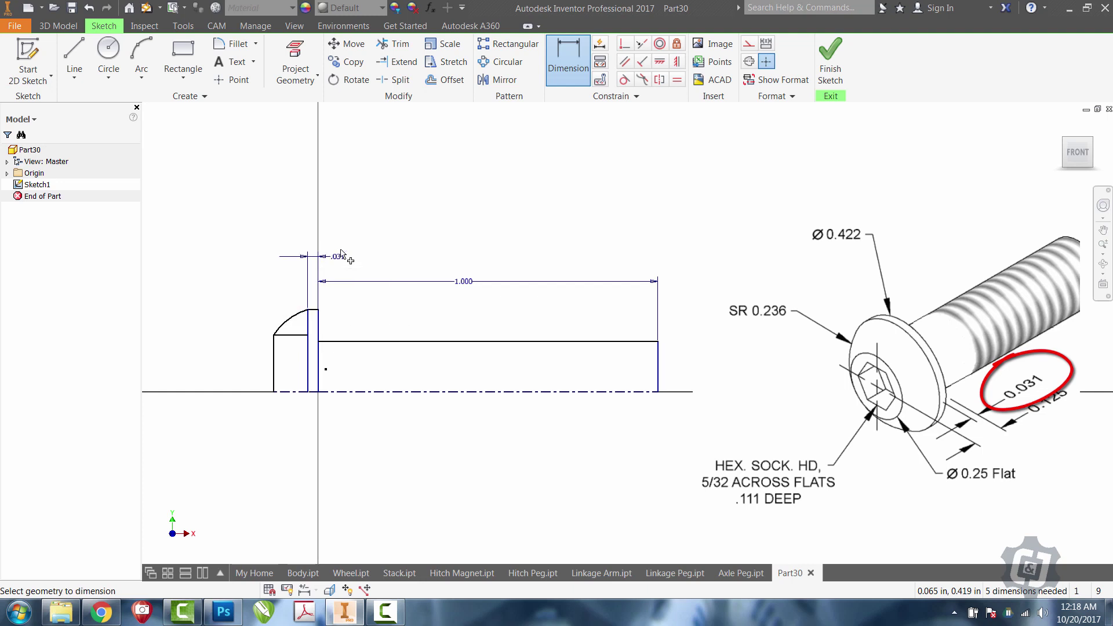
left_click(320, 325)
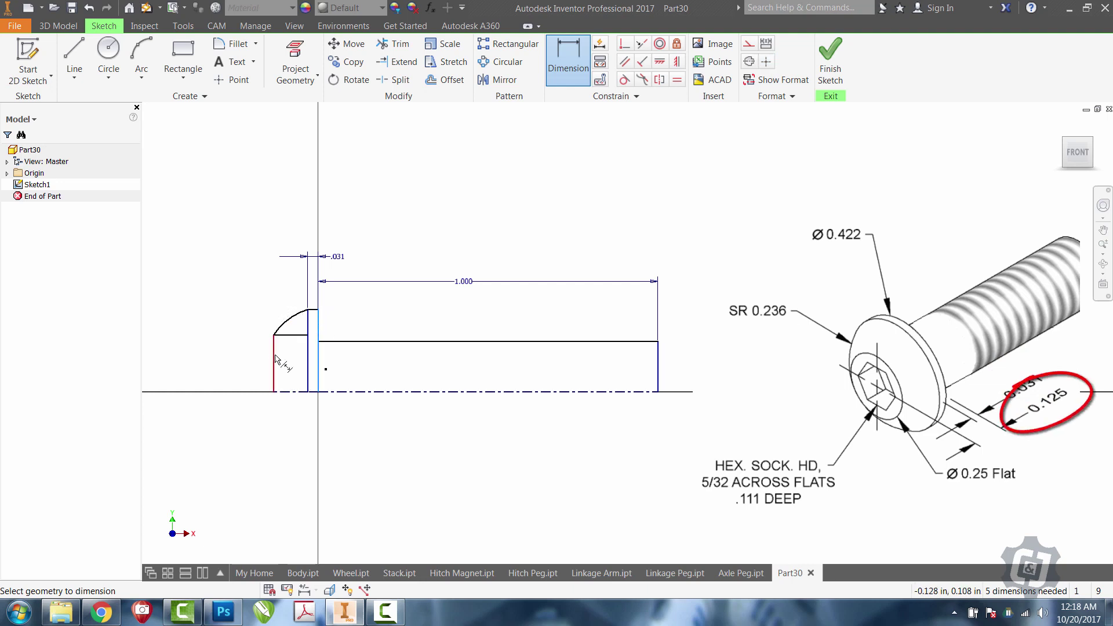
left_click(296, 236)
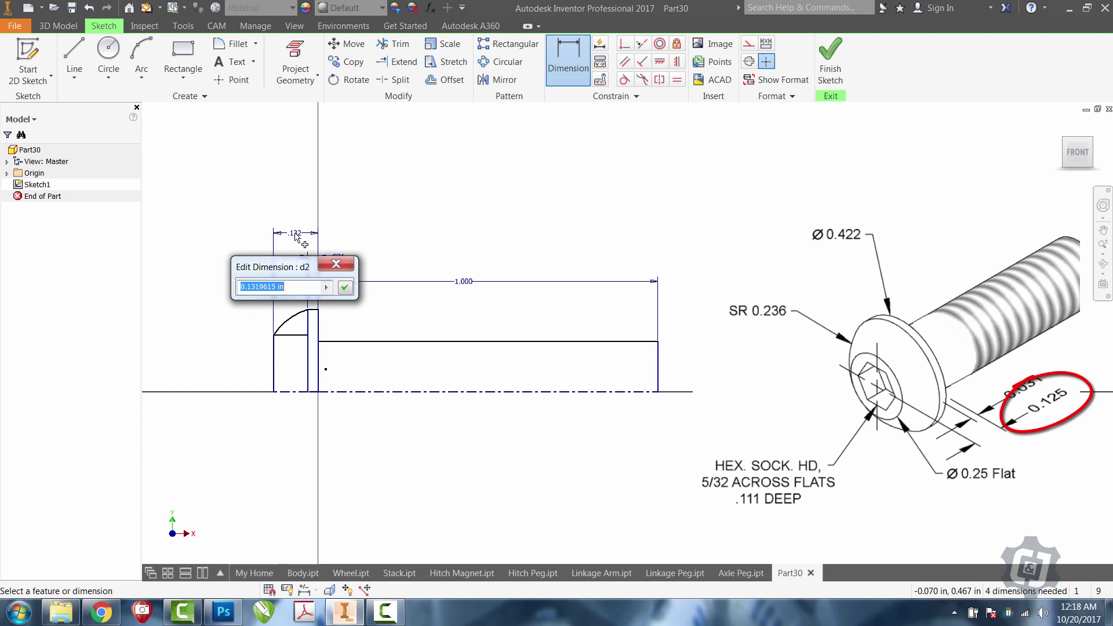
type(".125")
key("Return")
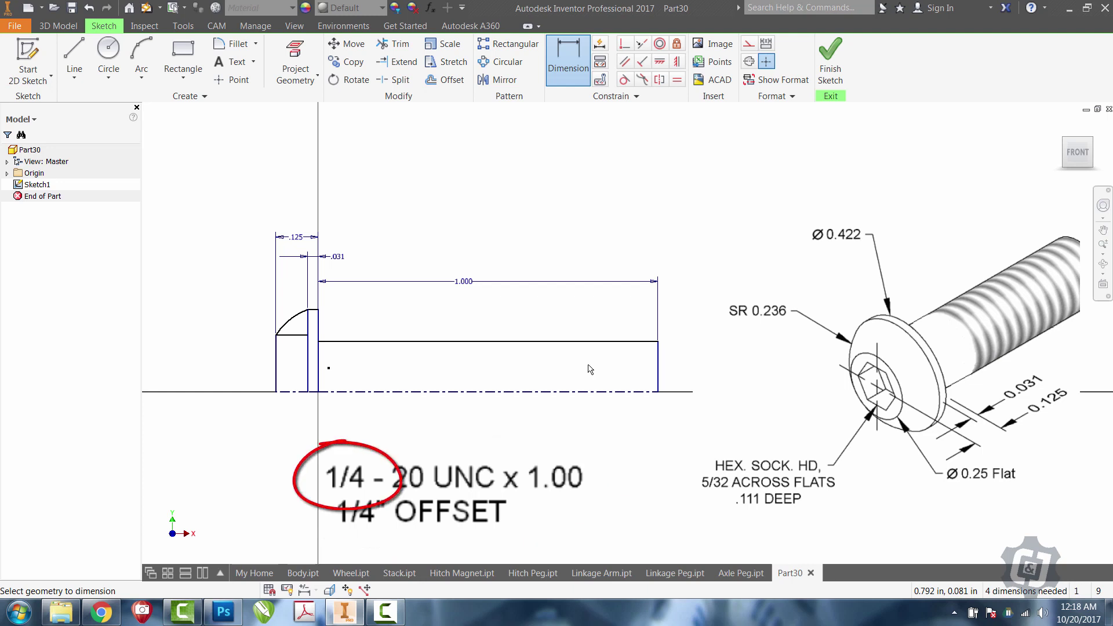
Step: Add Ø.25 shaft and Ø.422 head diameter dimensions against the centerline
left_click(578, 393)
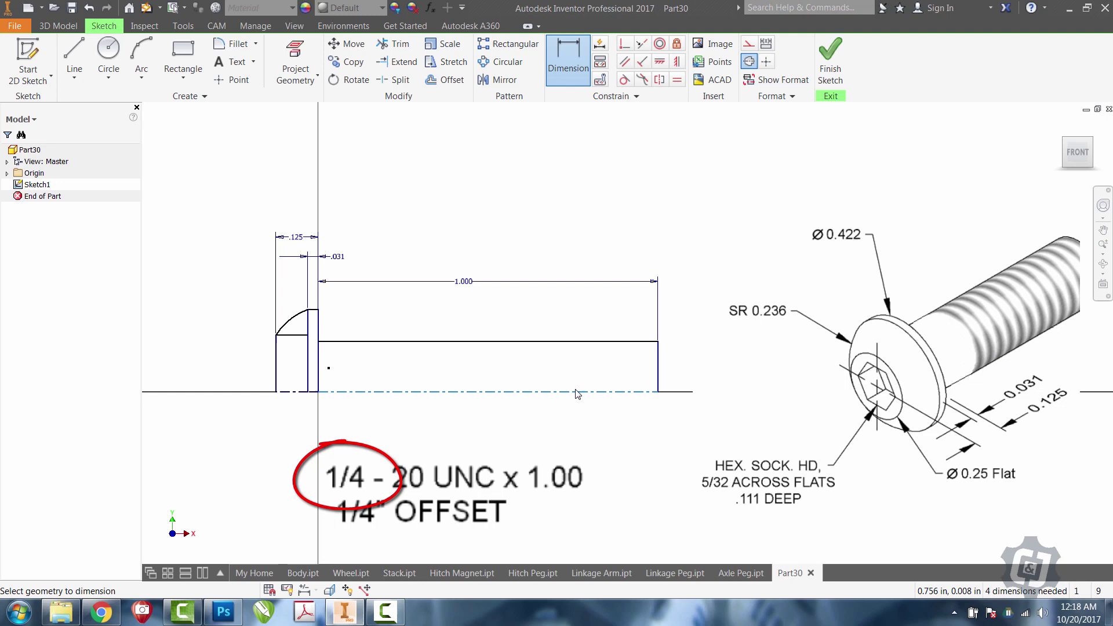
left_click(582, 343)
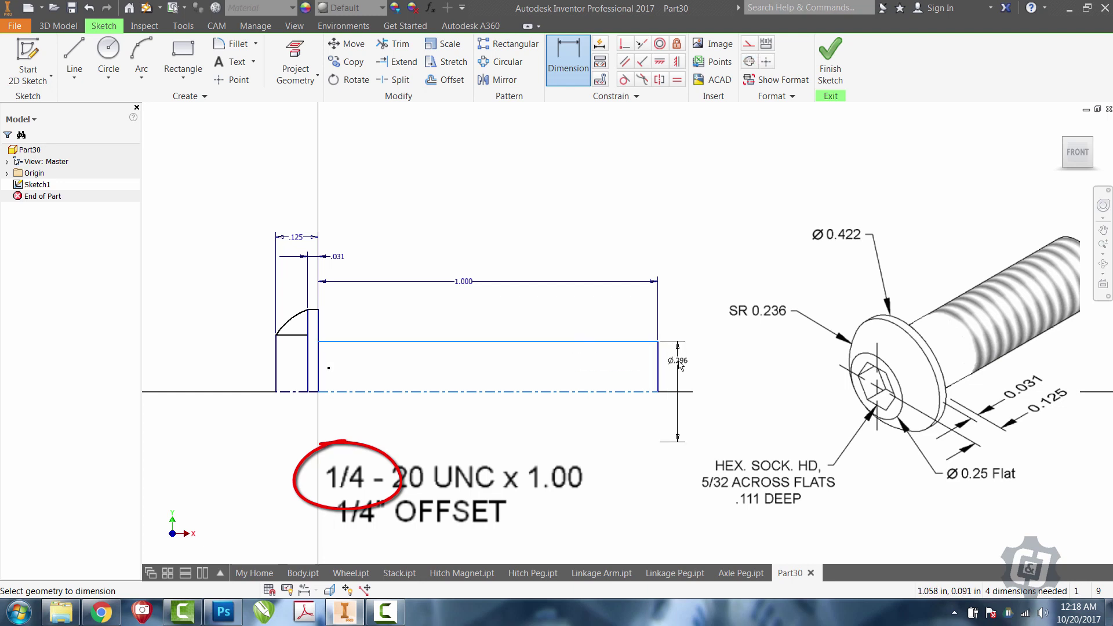
left_click(679, 360)
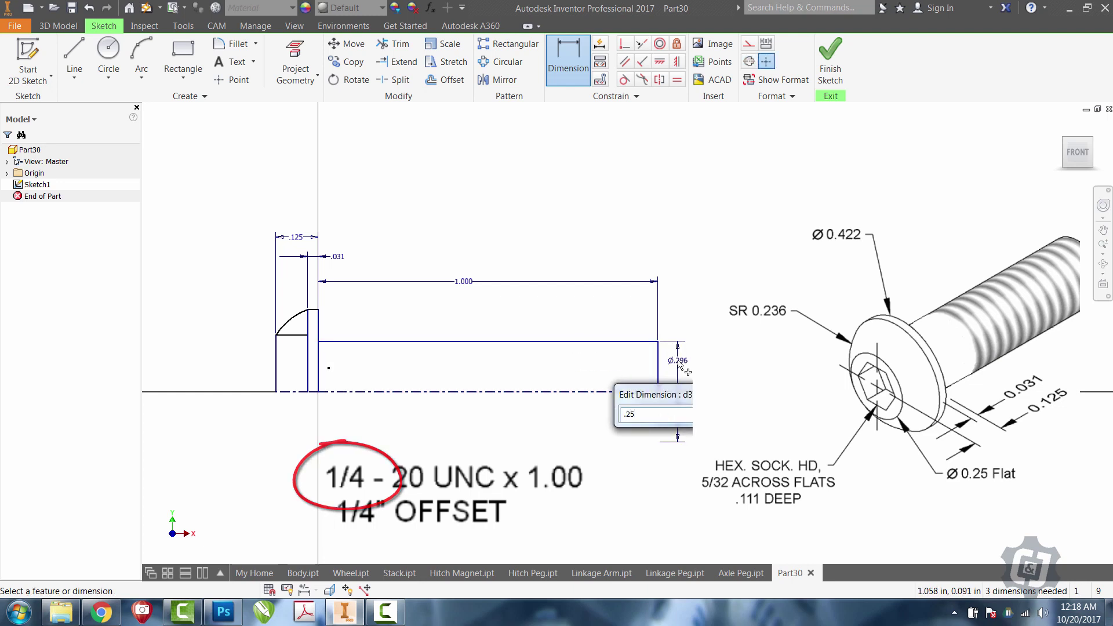
key("Return")
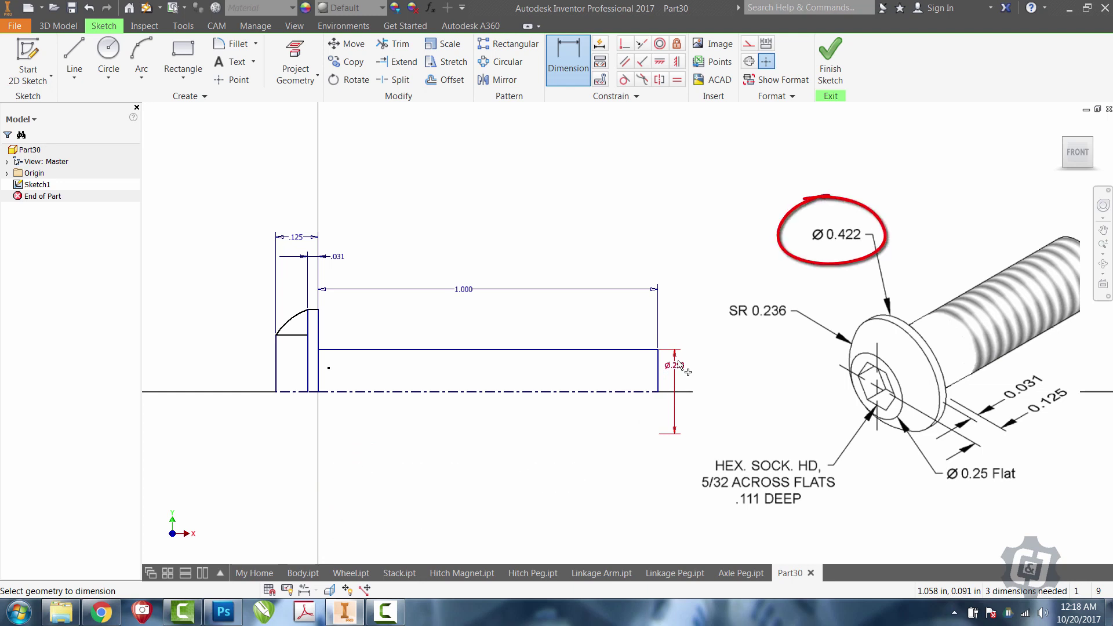
left_click(353, 392)
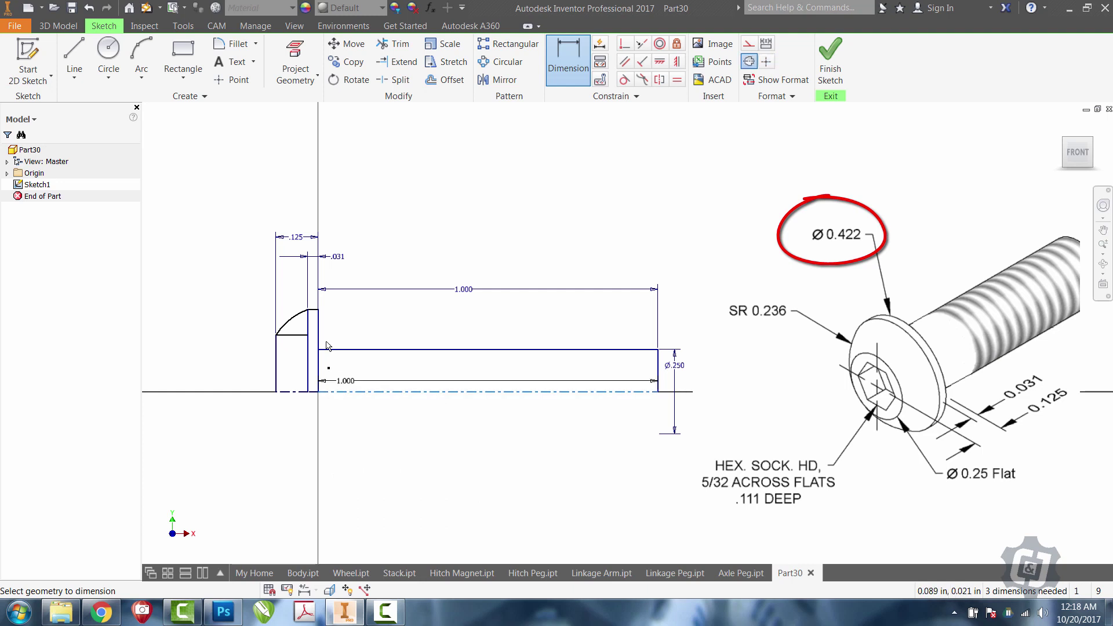
left_click(315, 312)
left_click(351, 330)
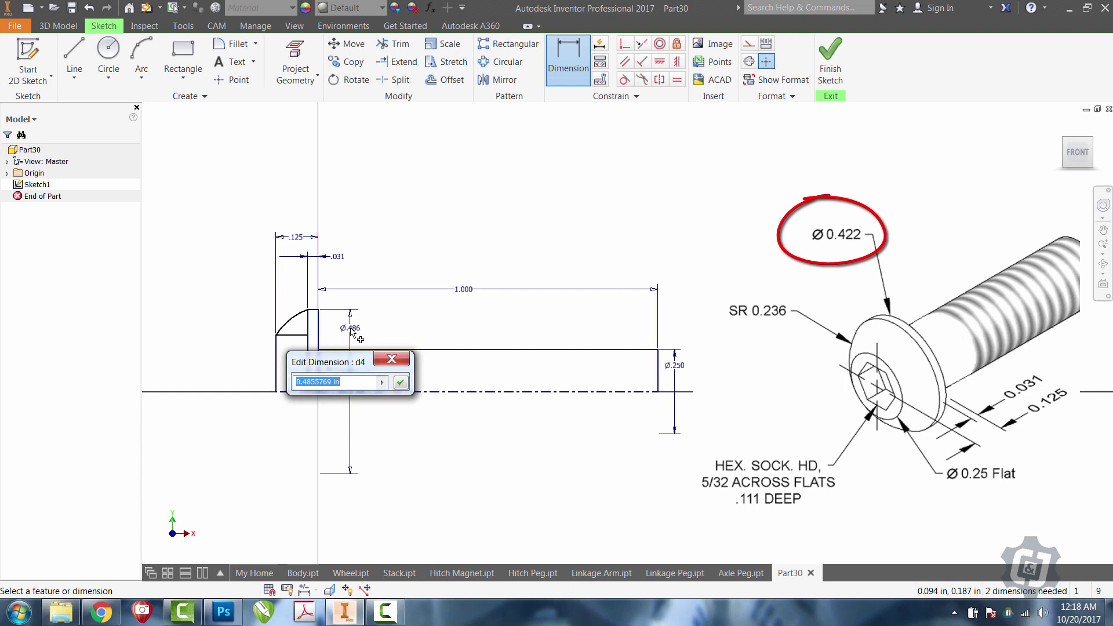
type(".422")
key("Return")
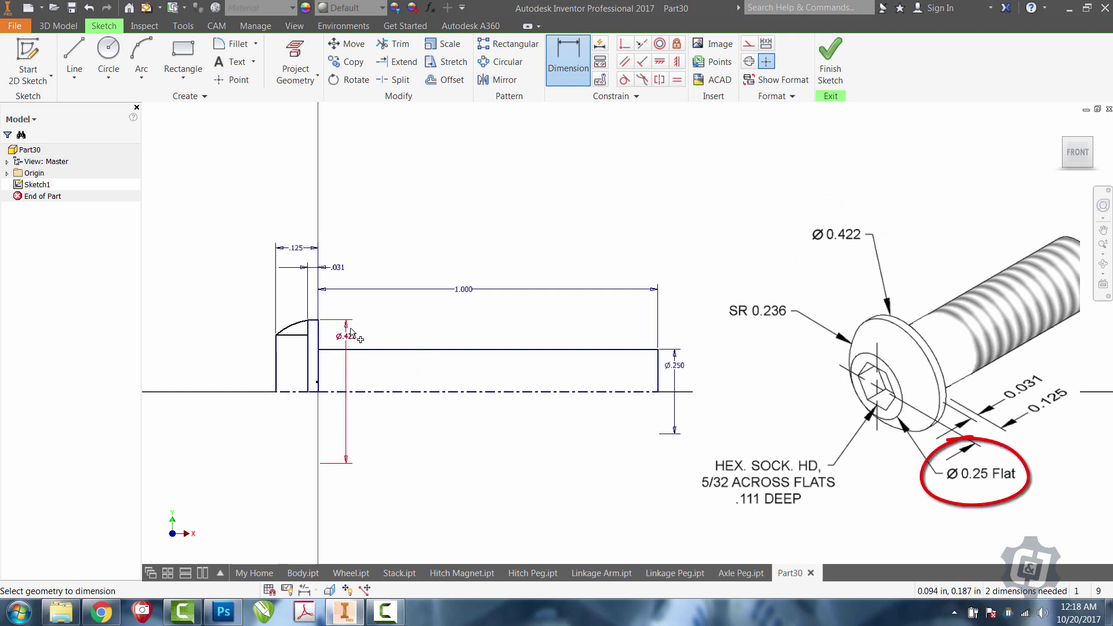
Step: Dimension the Ø.25 flat and the .236 dome radius, then finish the sketch
left_click(289, 394)
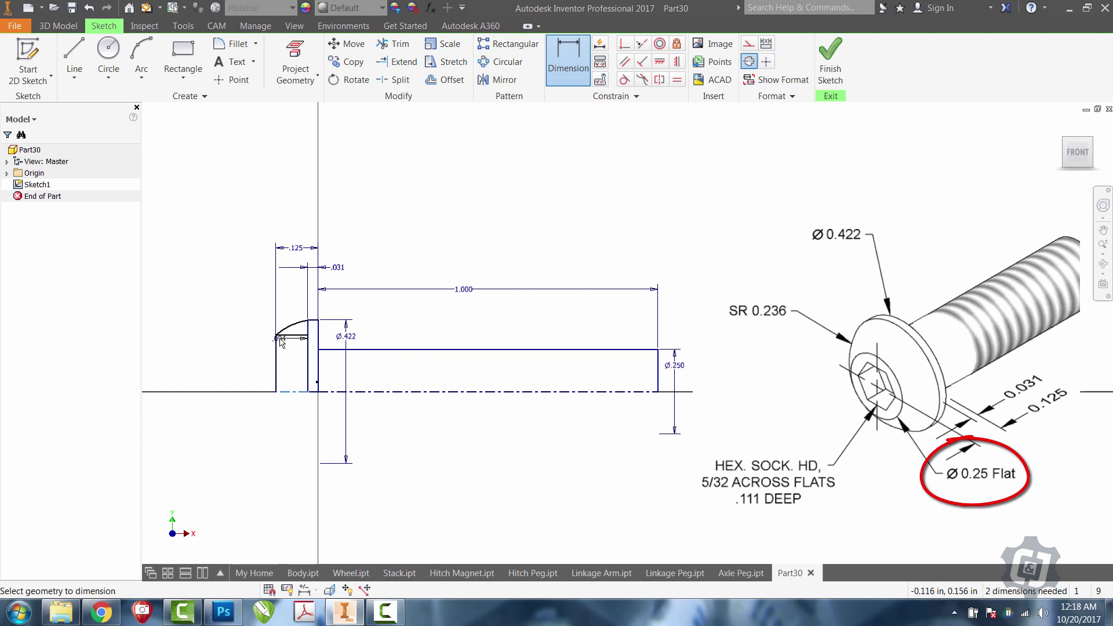
left_click(277, 335)
left_click(255, 370)
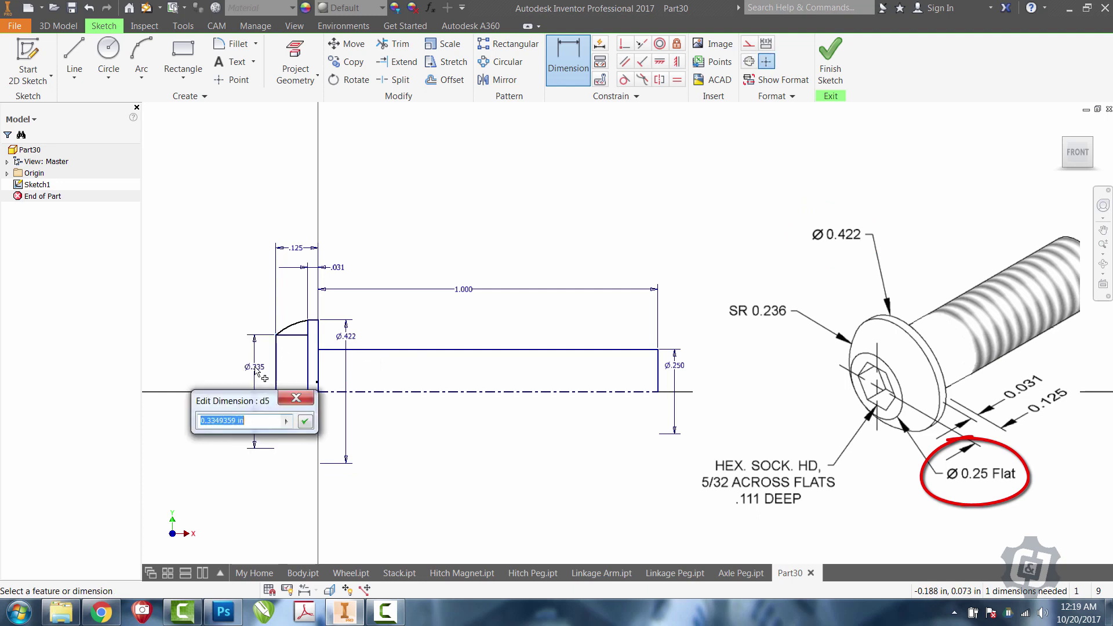
type(".25")
key("Return")
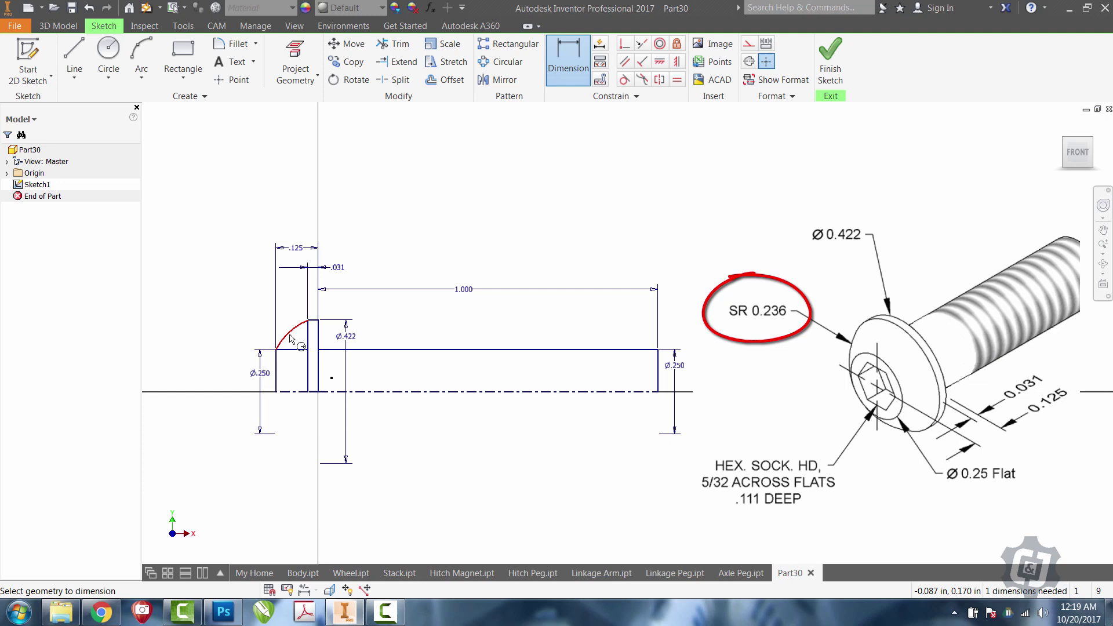
left_click(290, 339)
left_click(266, 318)
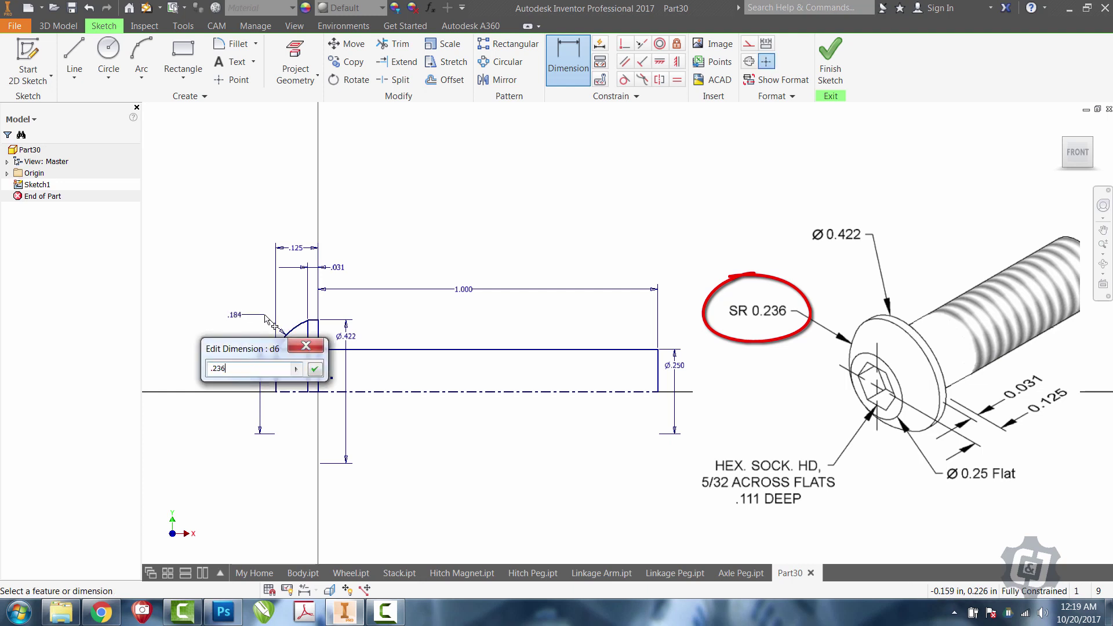
key("Return")
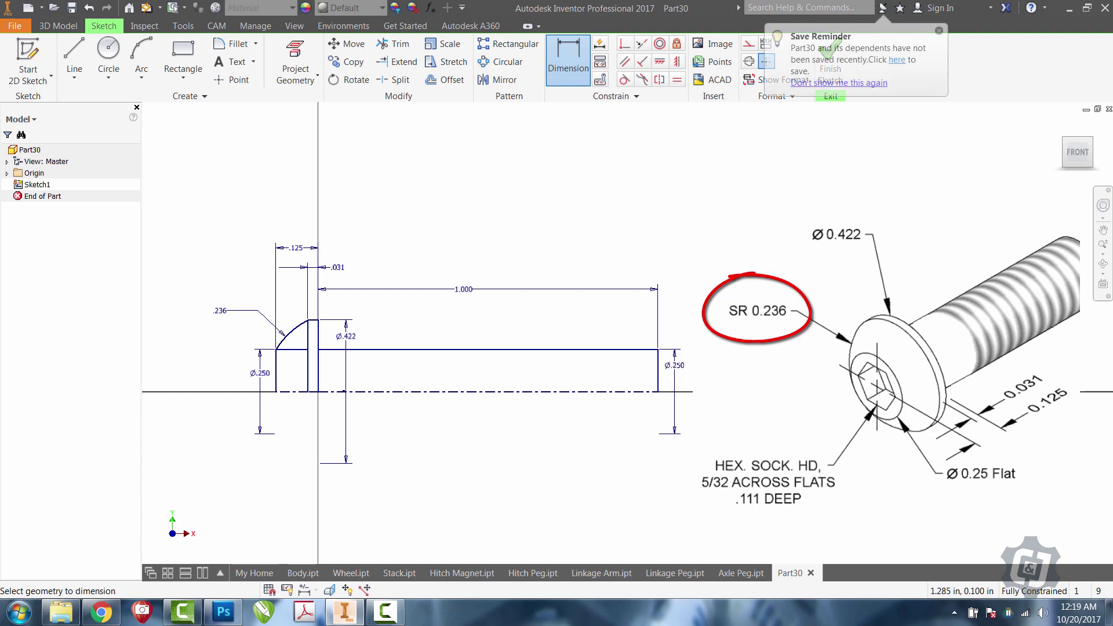
left_click(938, 32)
left_click(836, 57)
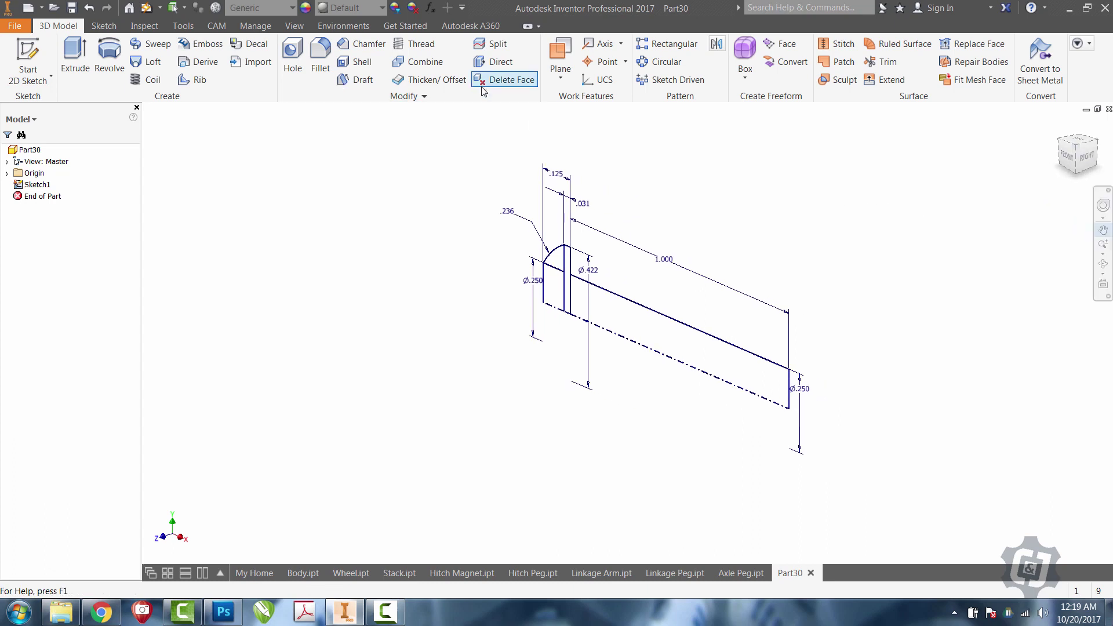
Step: Revolve the profile a full turn about the centerline into a solid, then orbit to view the head
left_click(109, 58)
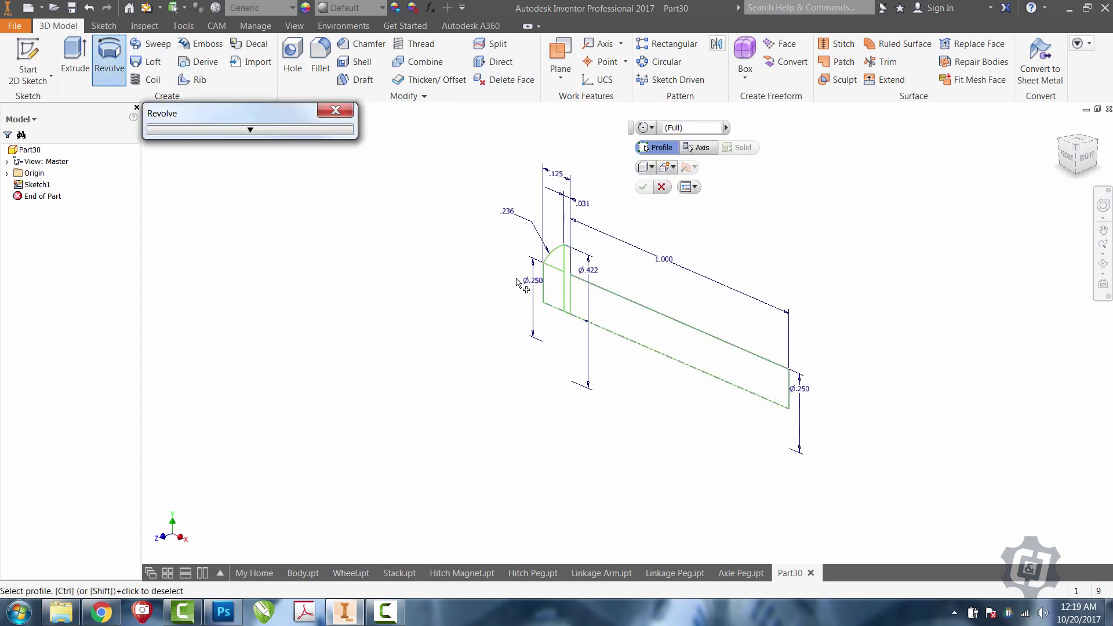
left_click(551, 291)
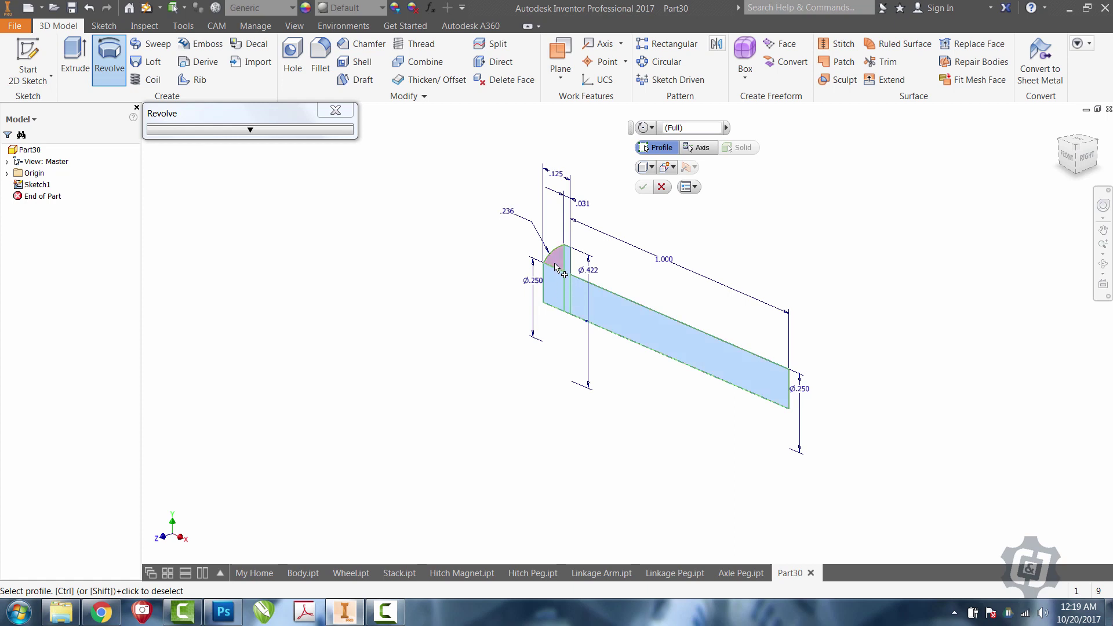
left_click(698, 148)
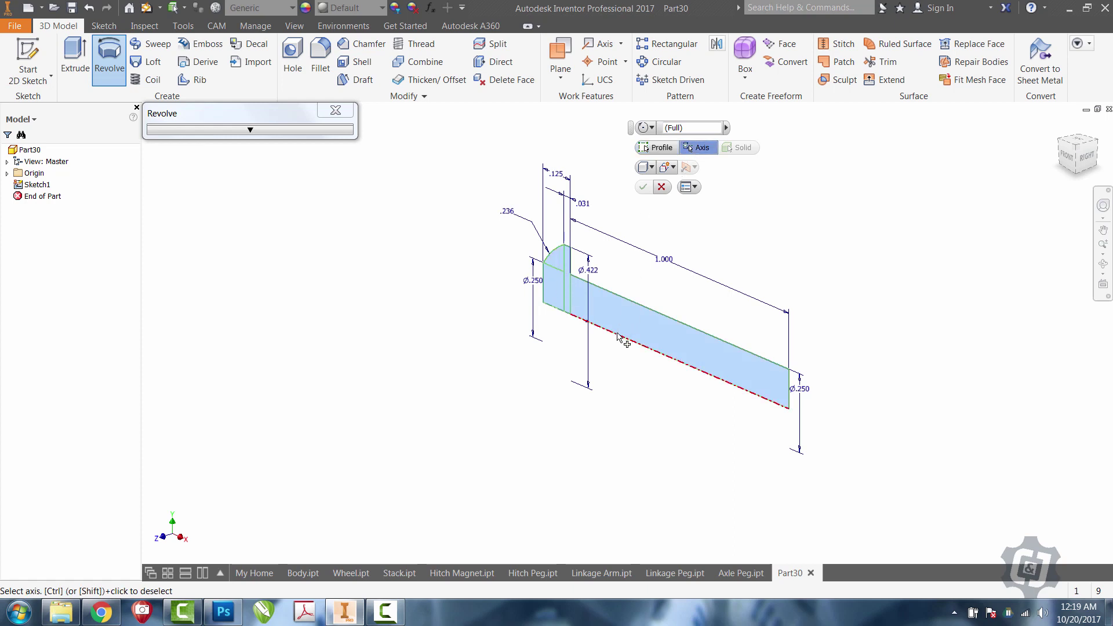
left_click(617, 335)
left_click(407, 403)
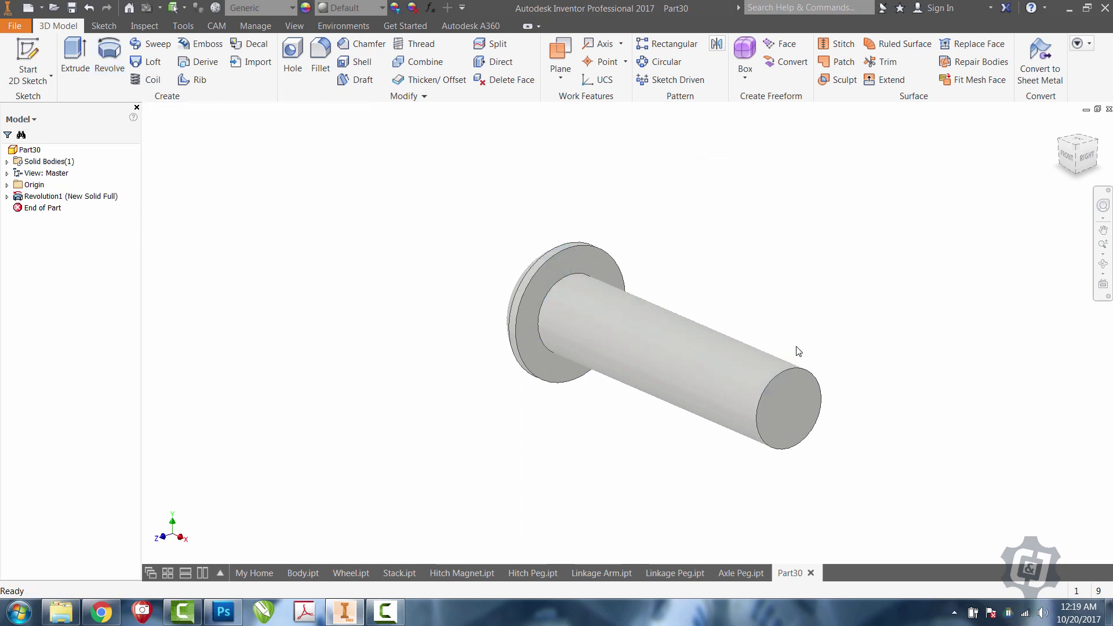
key("F4")
left_click_drag(748, 330, 969, 375)
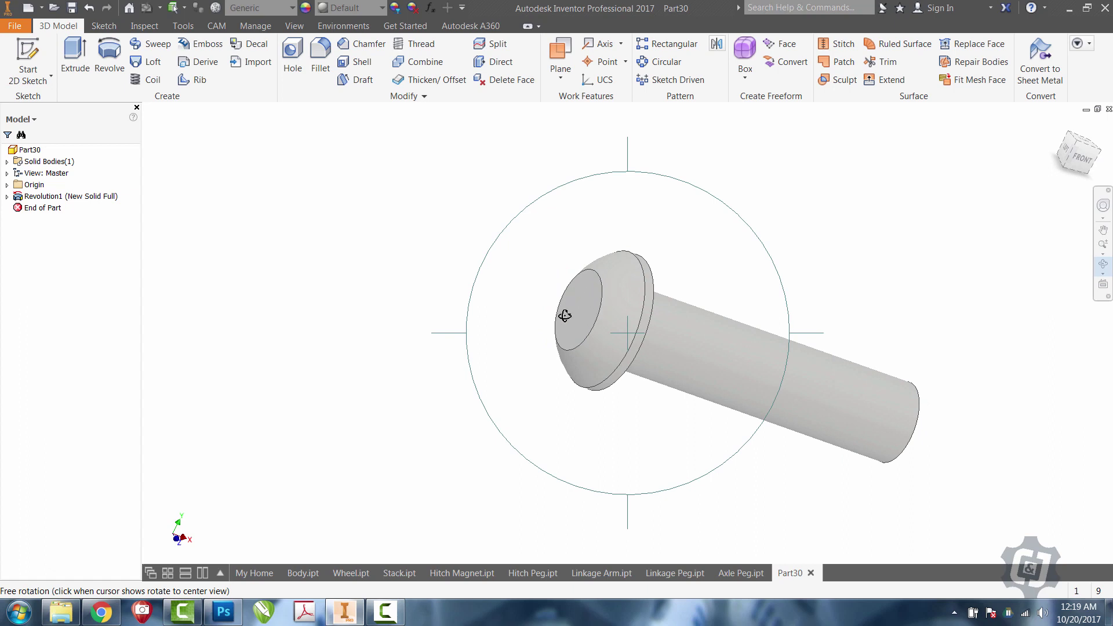
right_click(496, 263)
Step: Start a new sketch on the bolt head's face, zoomed in on the head
left_click(529, 268)
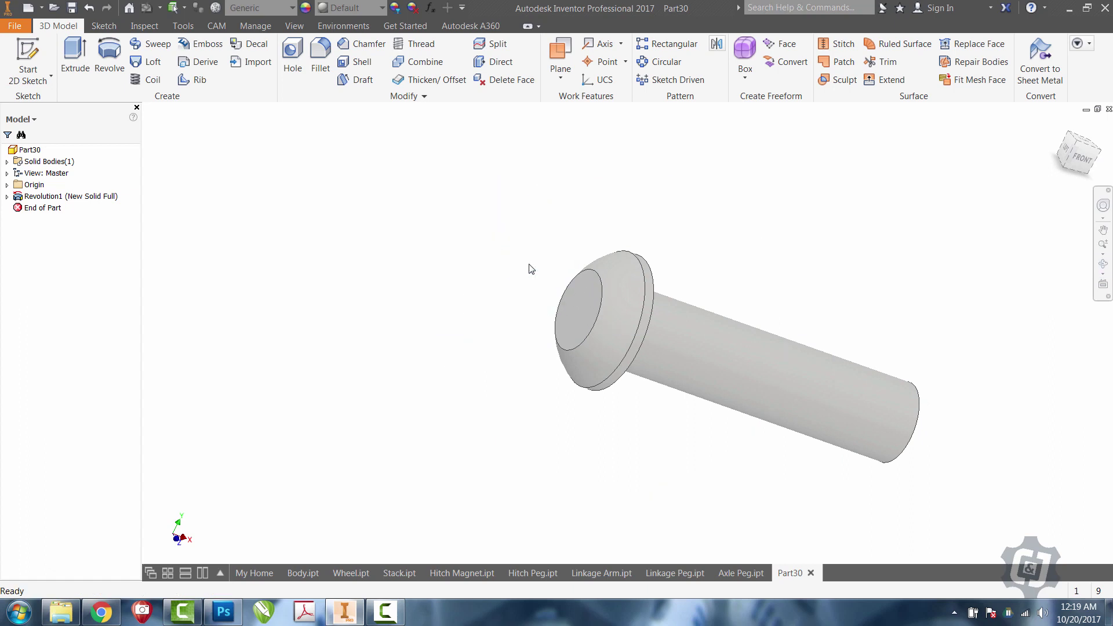
left_click(29, 53)
left_click(576, 305)
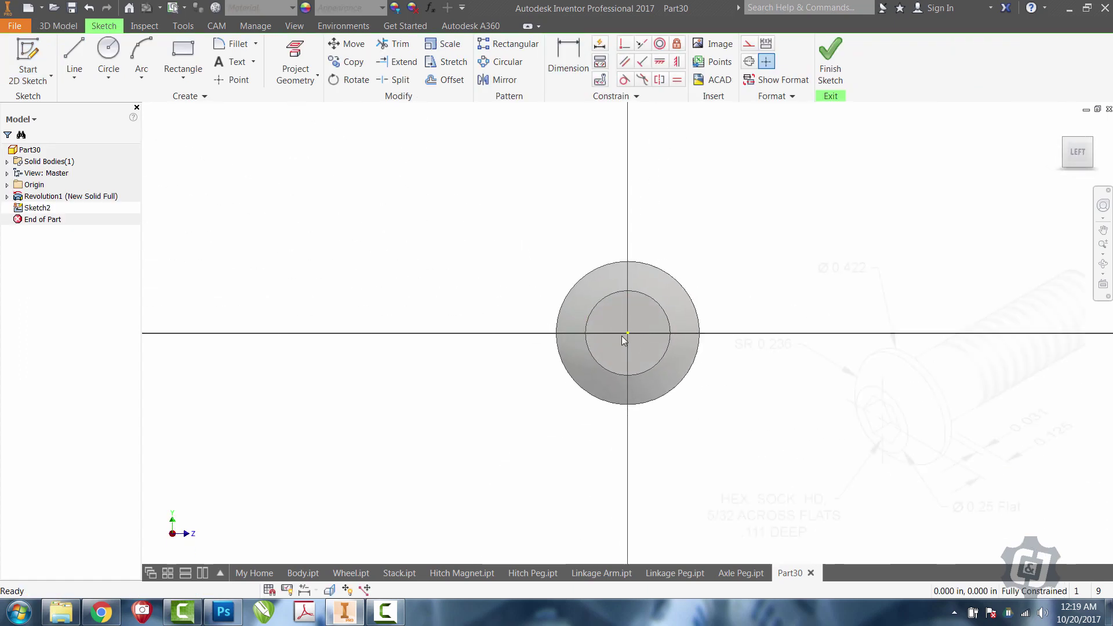
left_click(1103, 245)
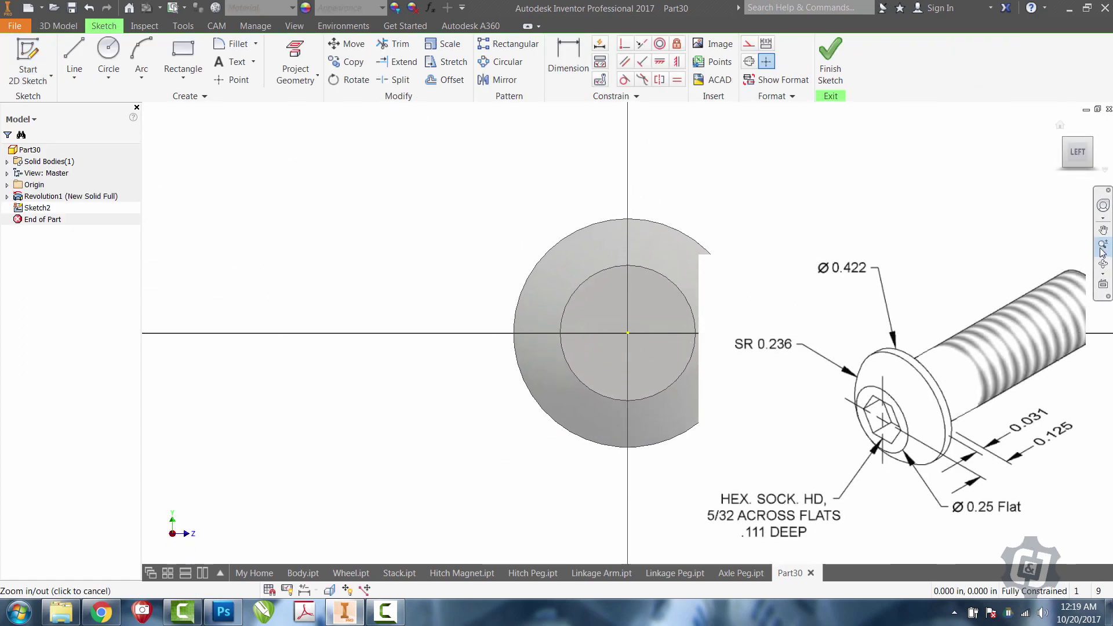
left_click(1102, 230)
left_click_drag(808, 289, 638, 254)
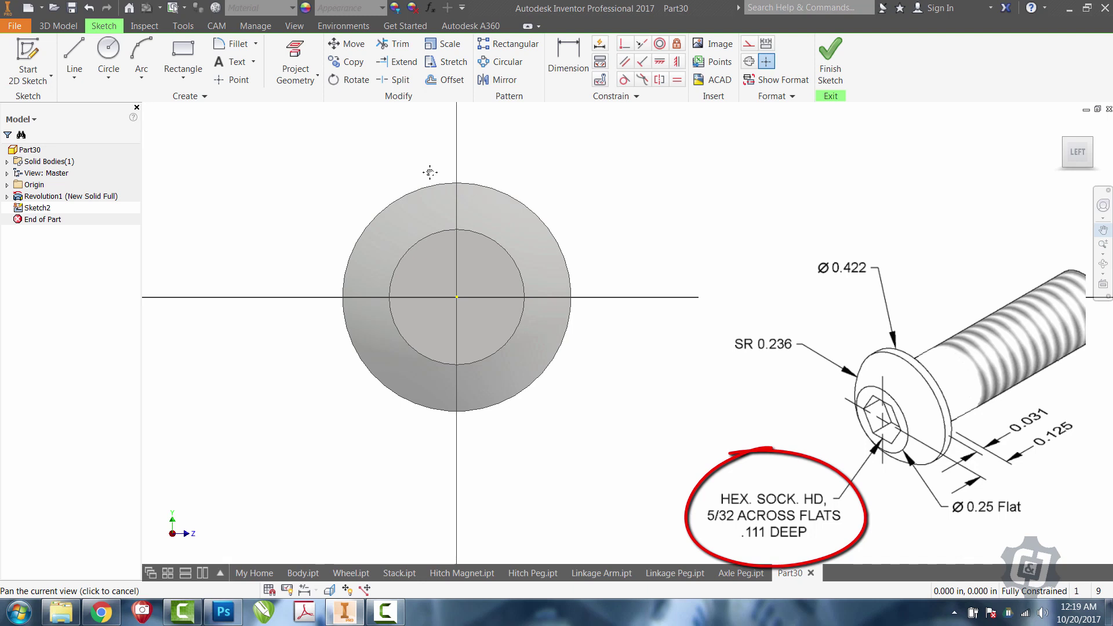
key("Escape")
Step: Draw a six-sided polygon centred on the head's centre
left_click(174, 80)
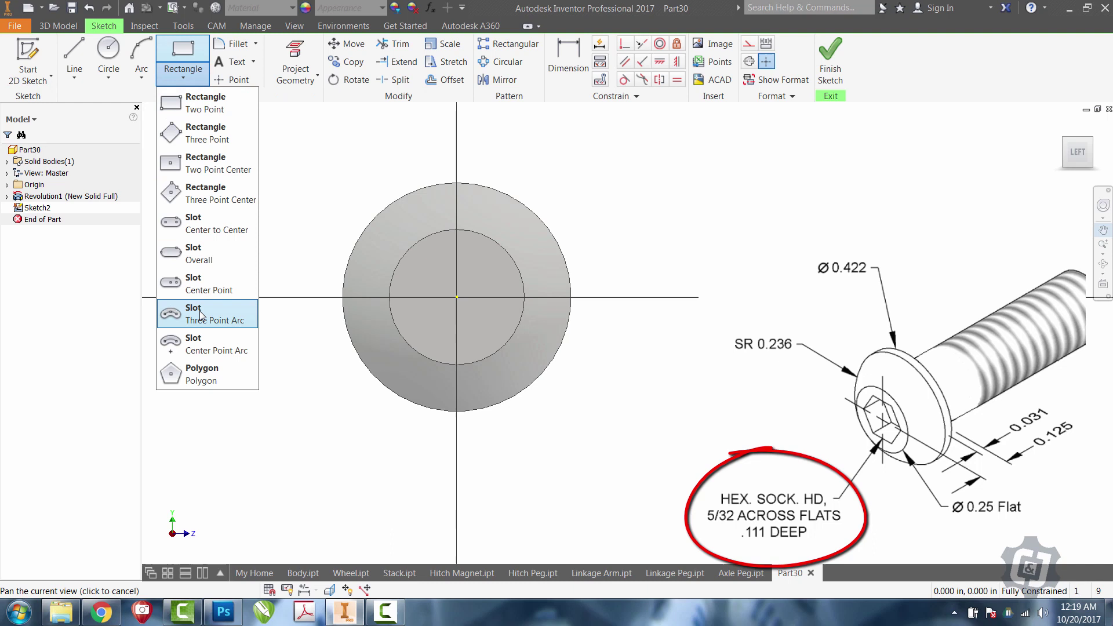
left_click(197, 369)
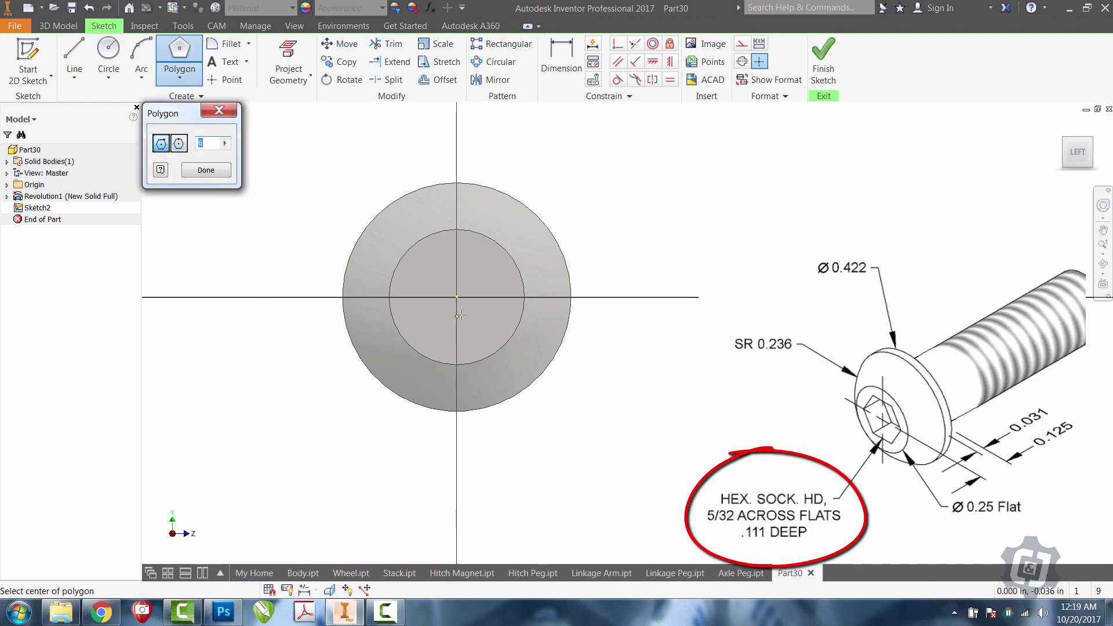
left_click(456, 297)
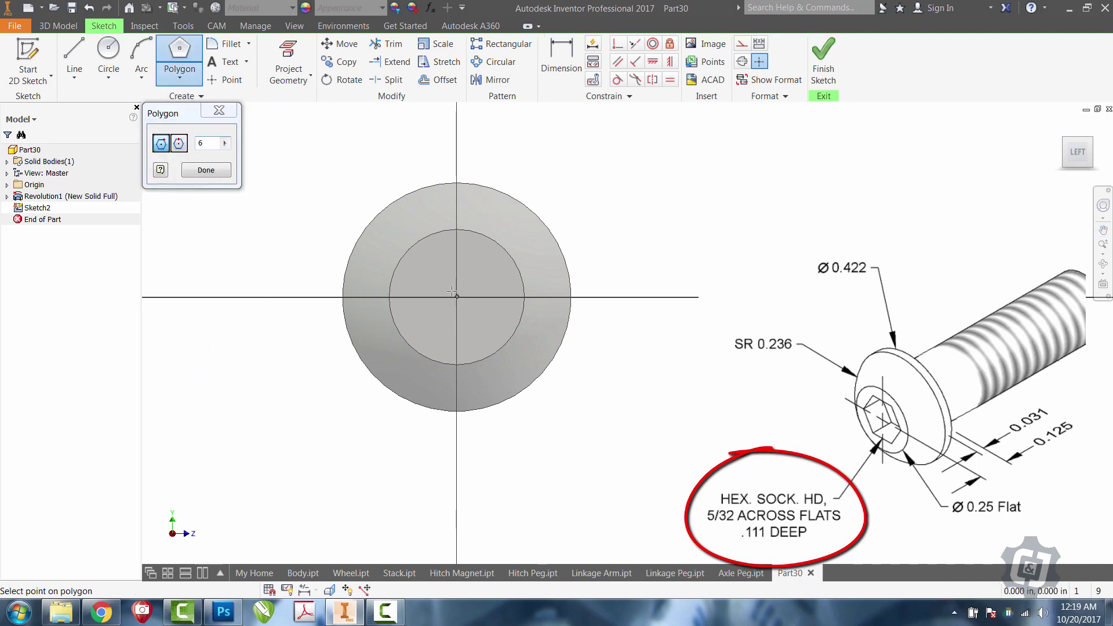
left_click(434, 259)
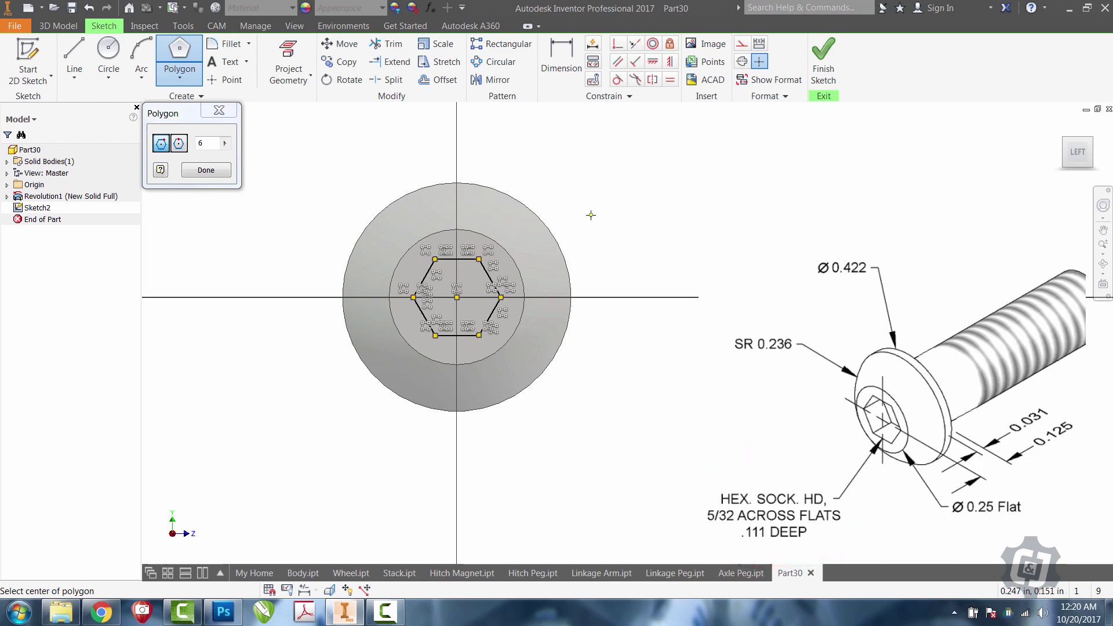
Step: Constrain the hexagon's top edge to be horizontal
left_click(652, 64)
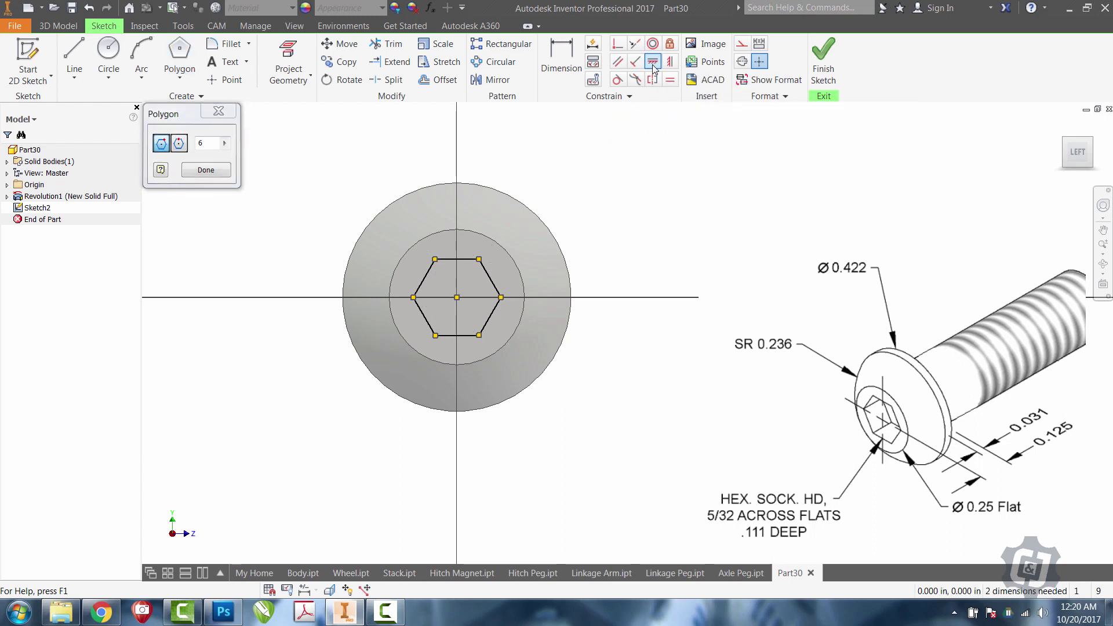
left_click(471, 260)
right_click(558, 245)
left_click(600, 244)
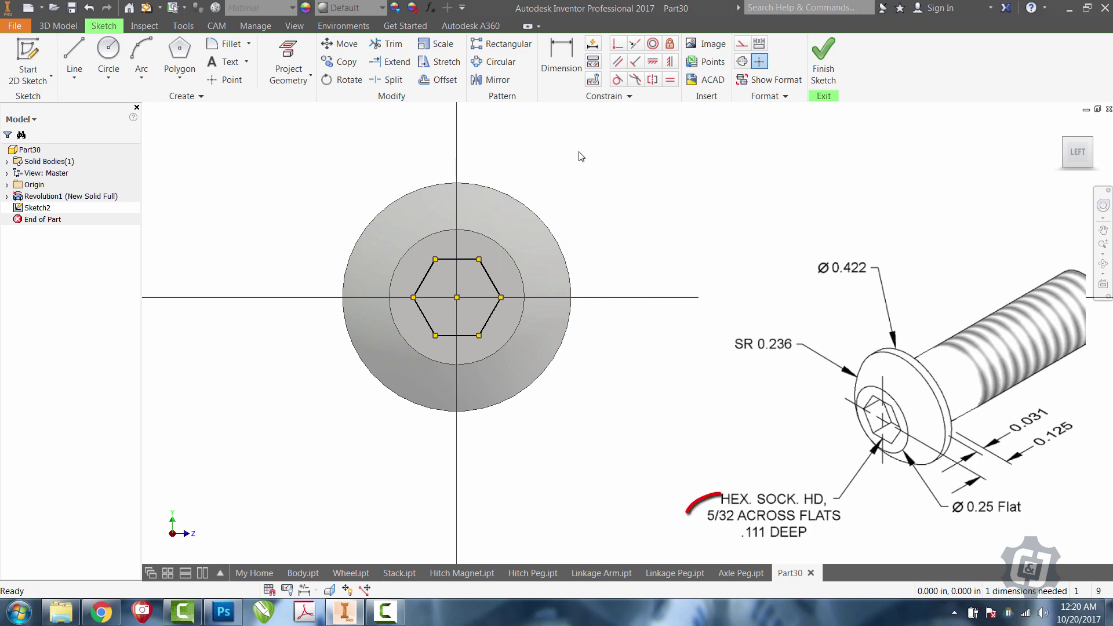
Step: Dimension the hexagon at 5/32 (.156) across flats and finish the sketch
left_click(561, 70)
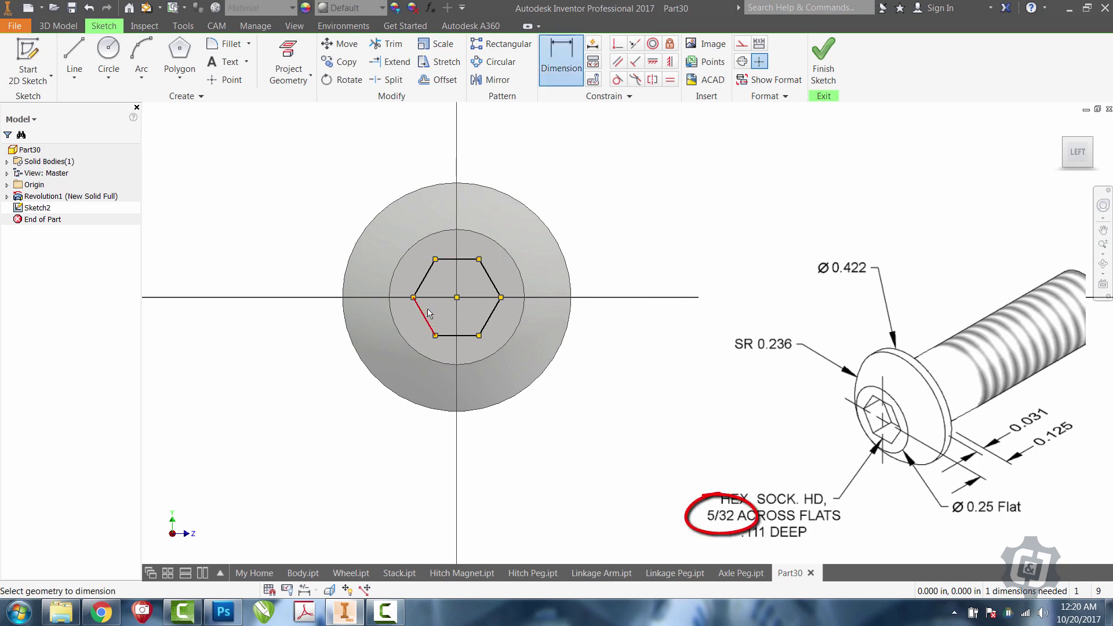
left_click(469, 260)
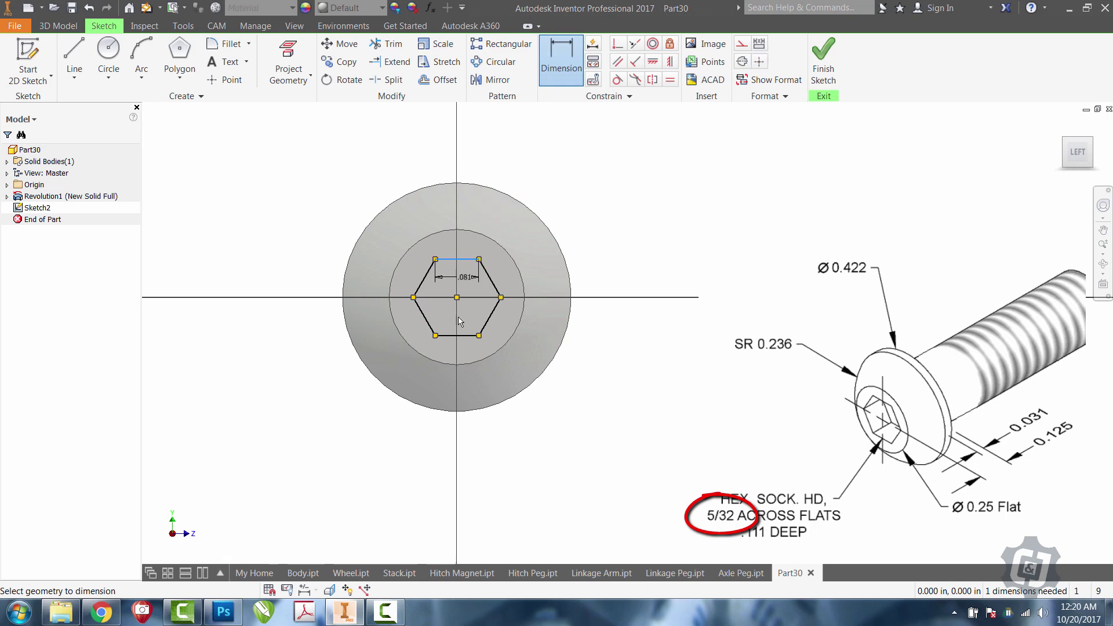
left_click(458, 335)
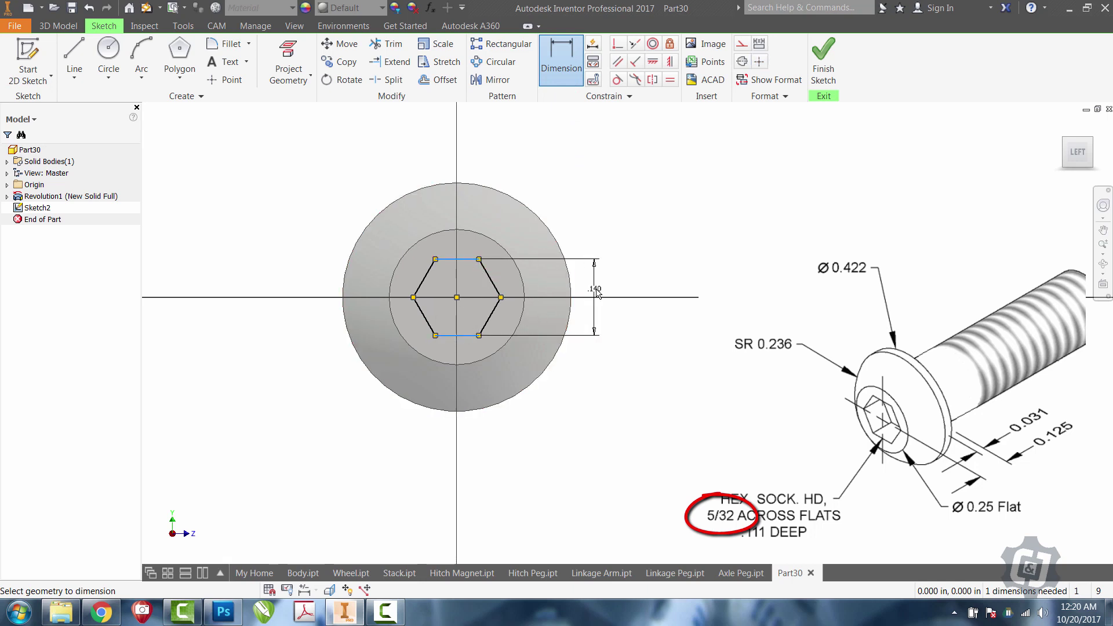
left_click(597, 284)
type("5/32")
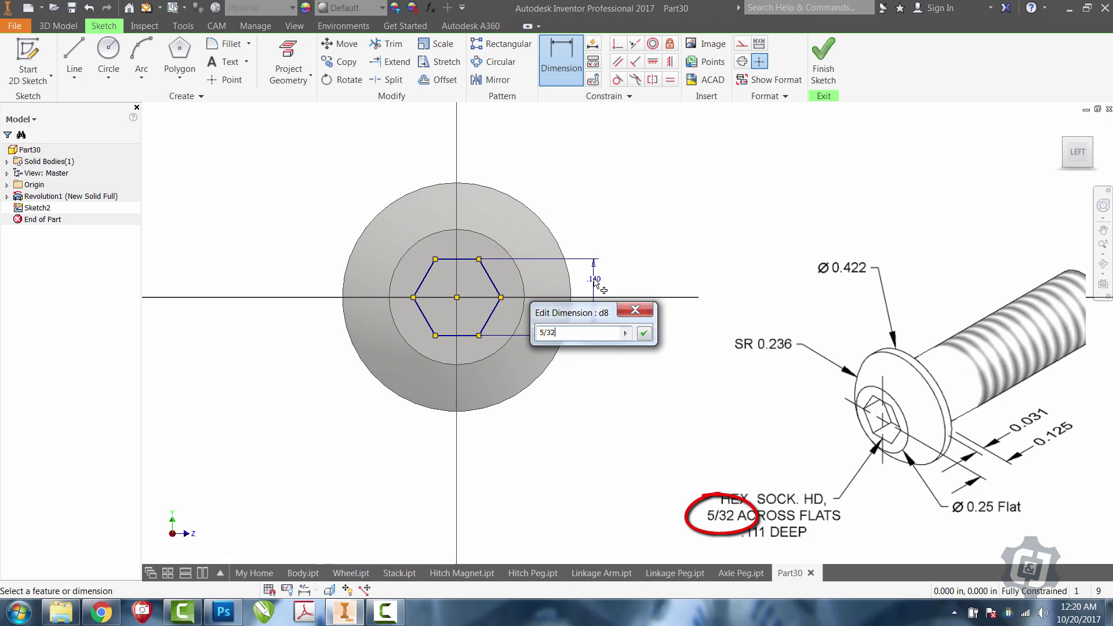
key("Return")
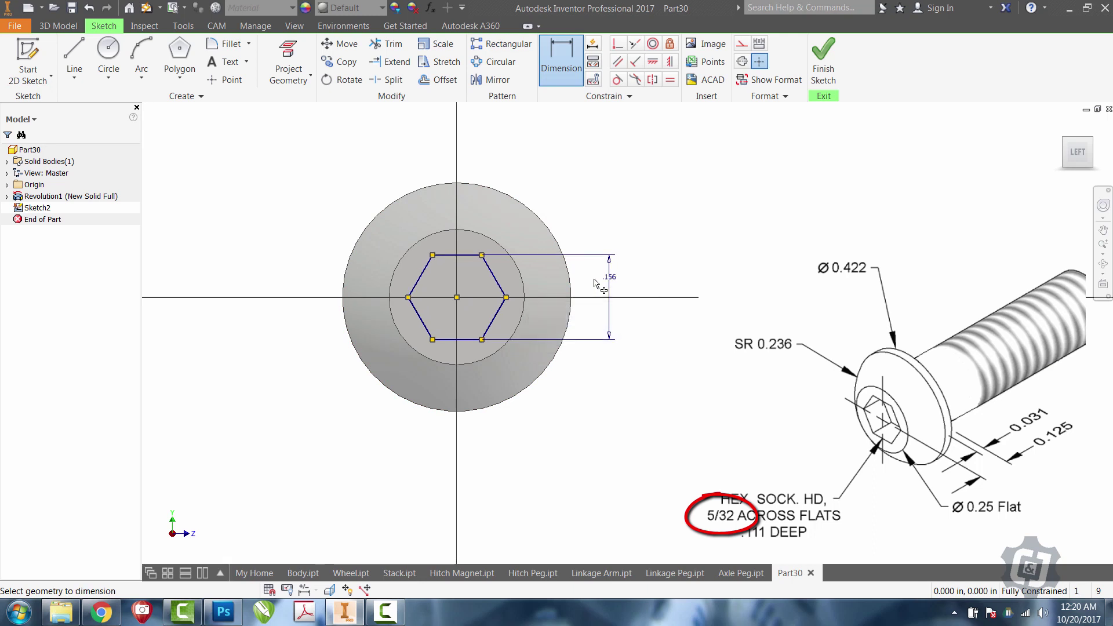
left_click(823, 58)
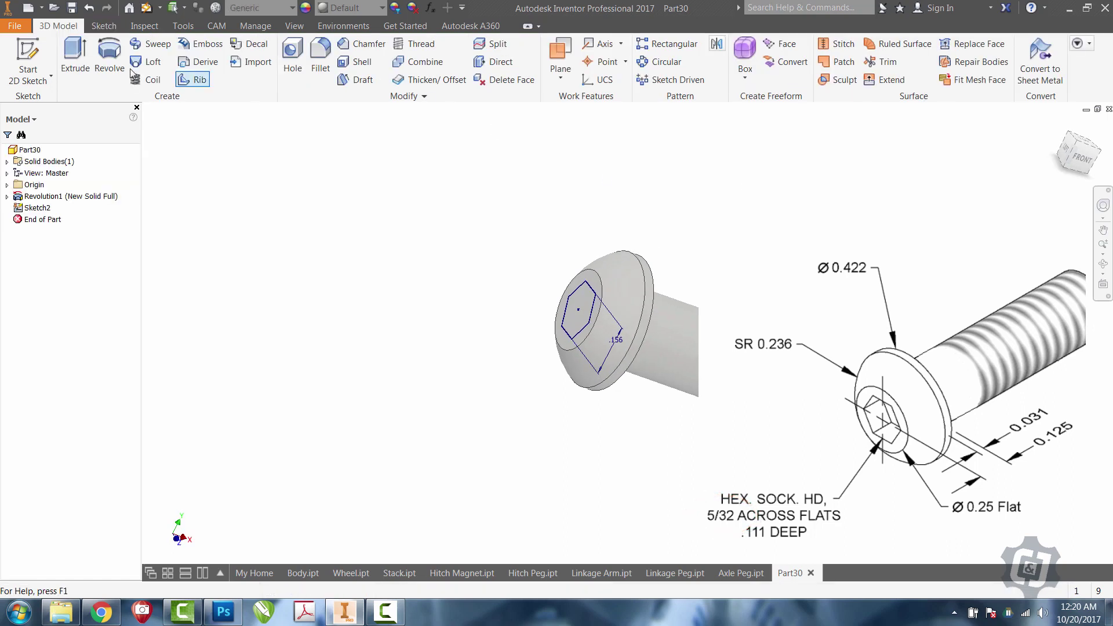
Step: Extrude the hexagon as a .111 in deep cut into the head, then orbit the view
left_click(75, 58)
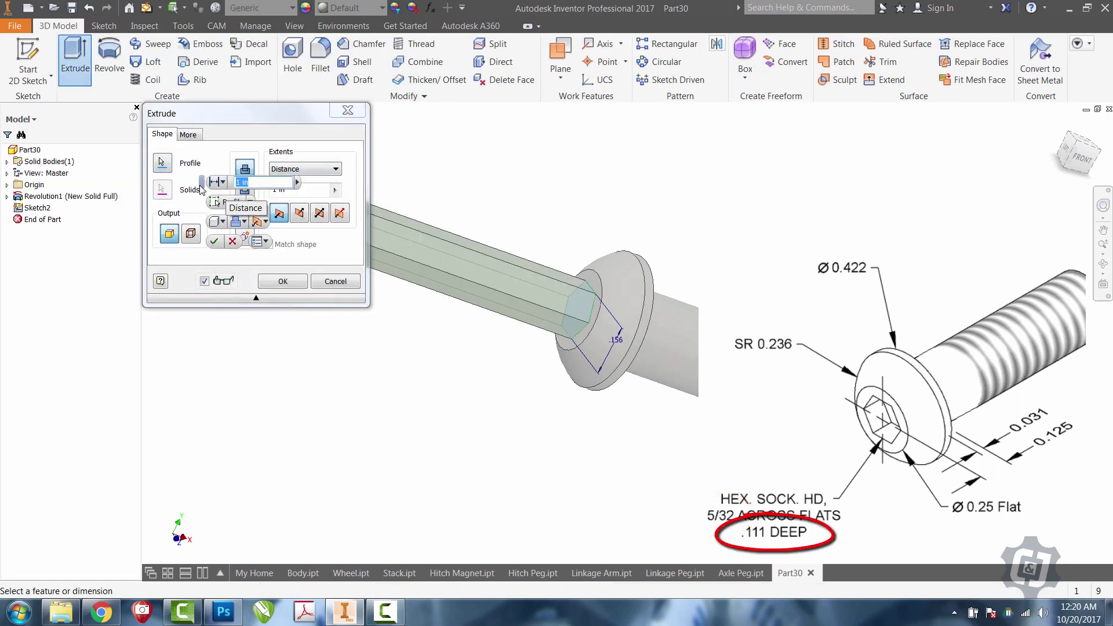
left_click(245, 190)
double_click(278, 191)
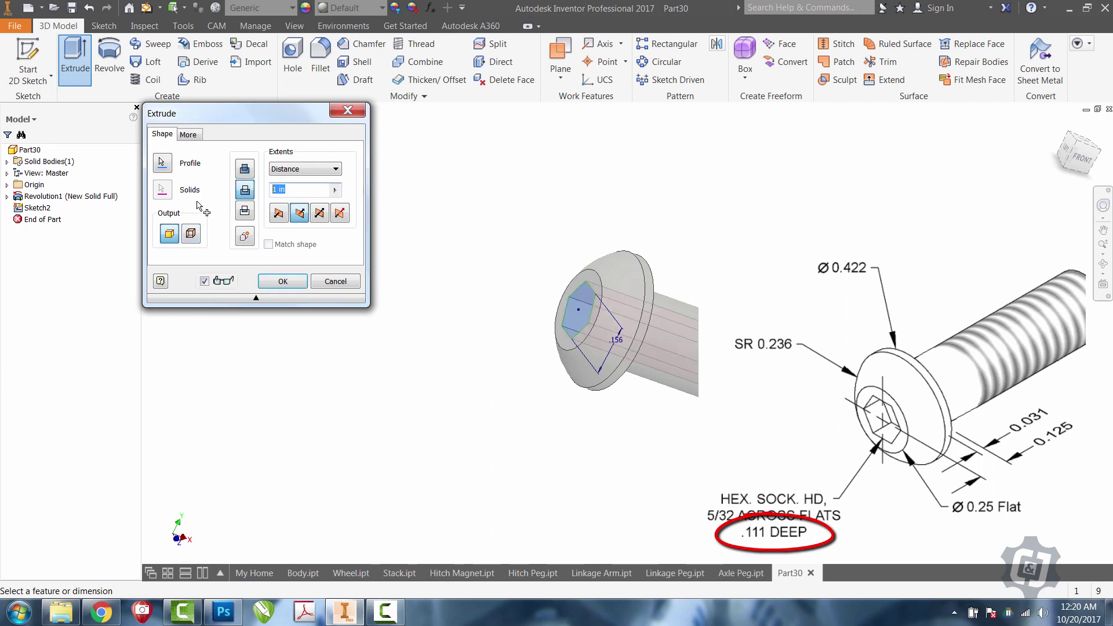
type(".111")
key("Return")
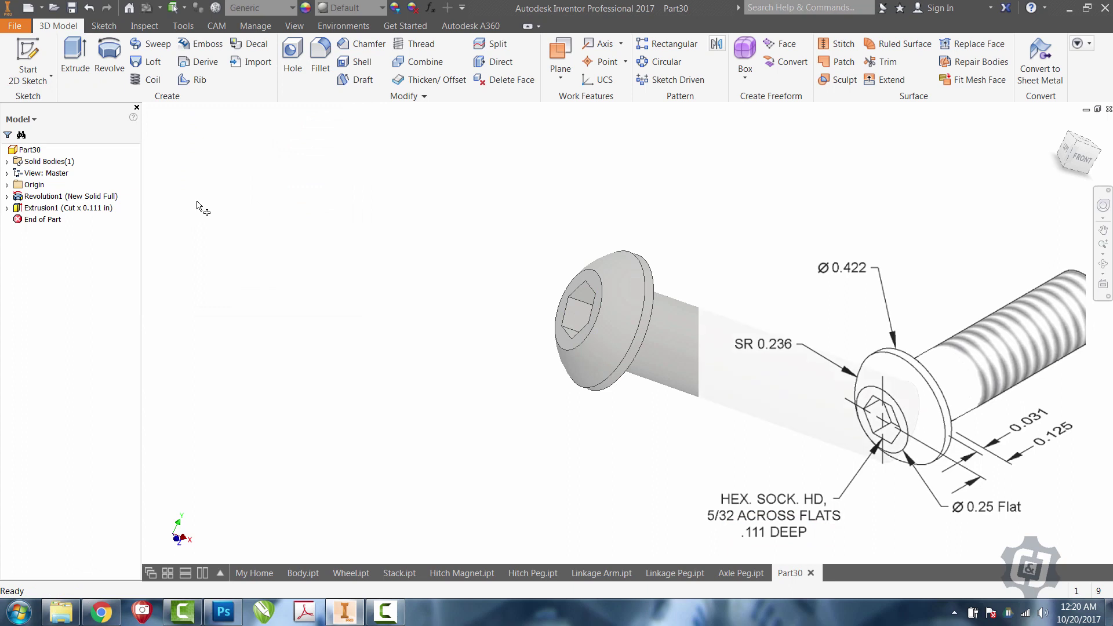
left_click(1103, 264)
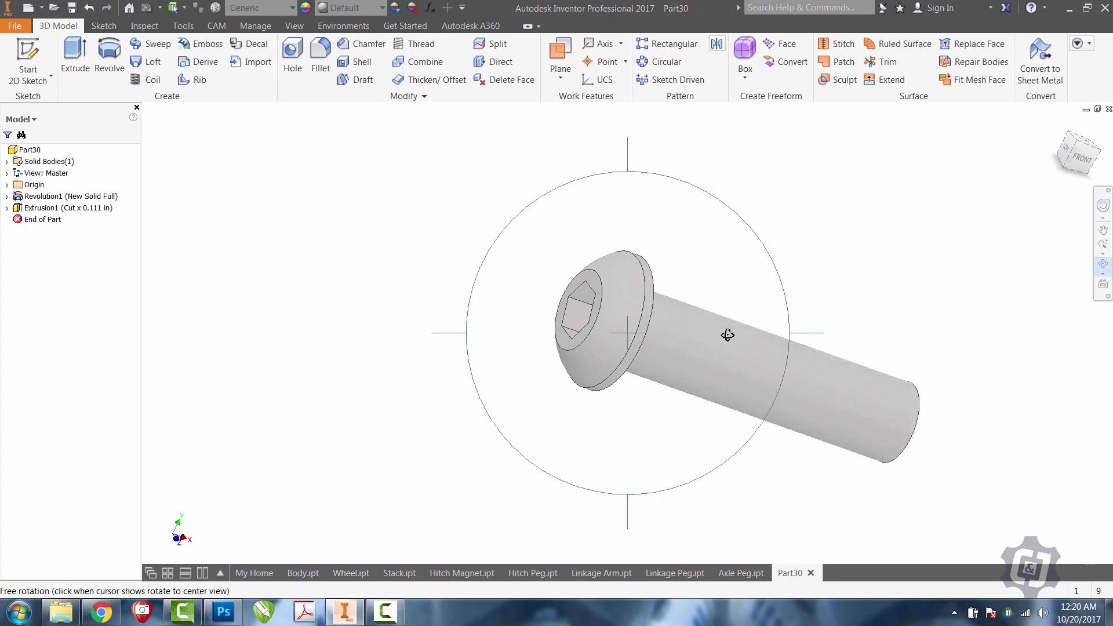
left_click_drag(727, 335, 787, 355)
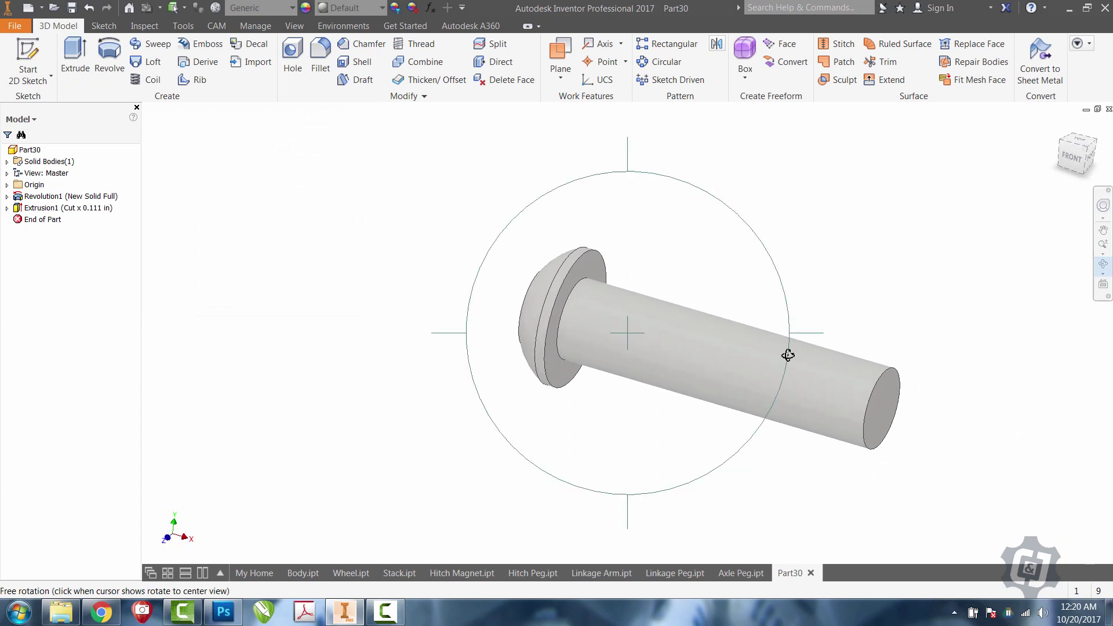
Step: Start a thread on the bolt shaft face and review its ANSI 1/4-20 UNC 2A right-hand specification
left_click(1103, 230)
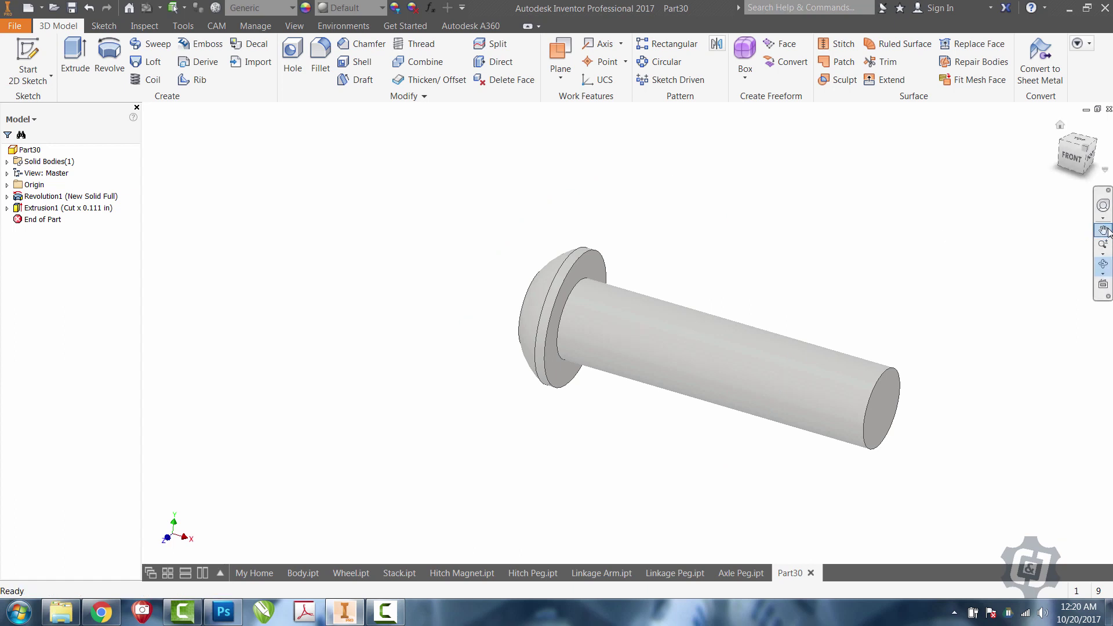
left_click_drag(811, 290, 634, 254)
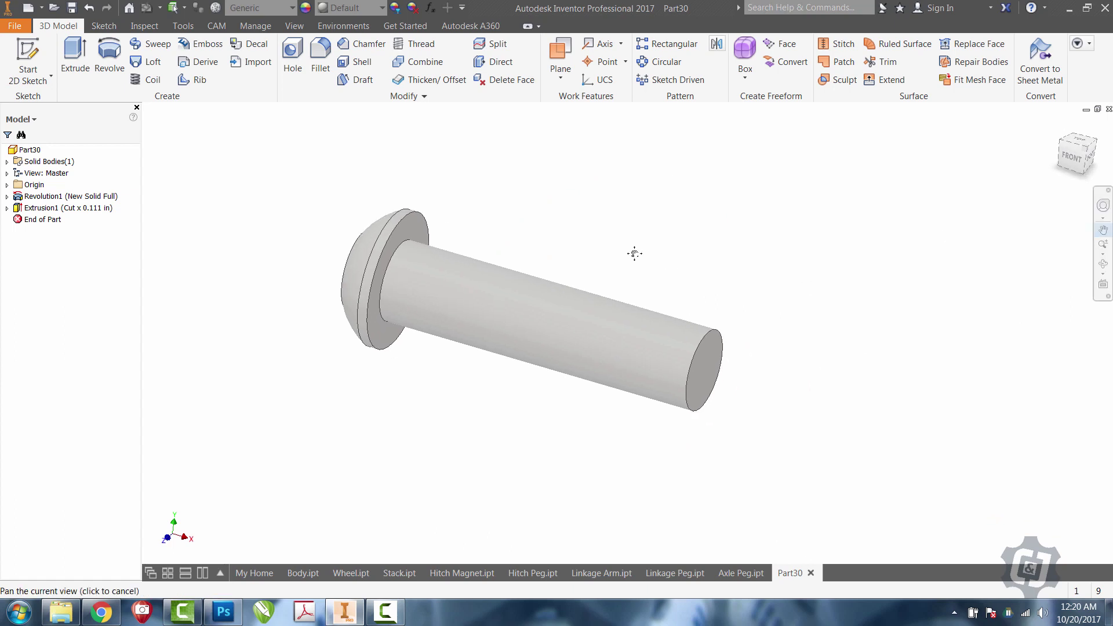
left_click(429, 45)
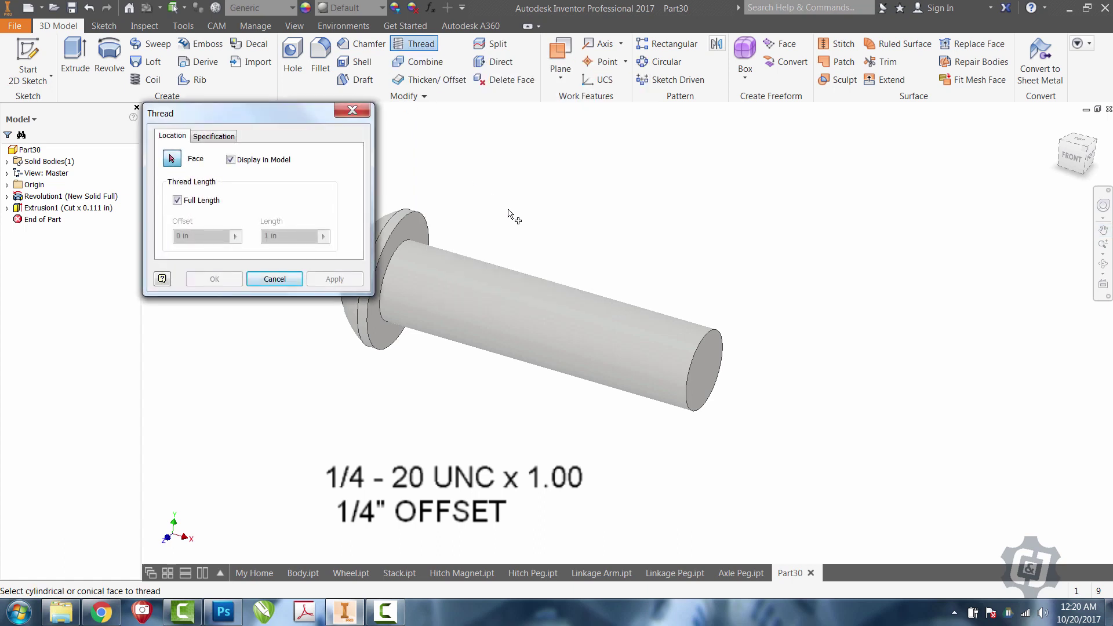
left_click(548, 297)
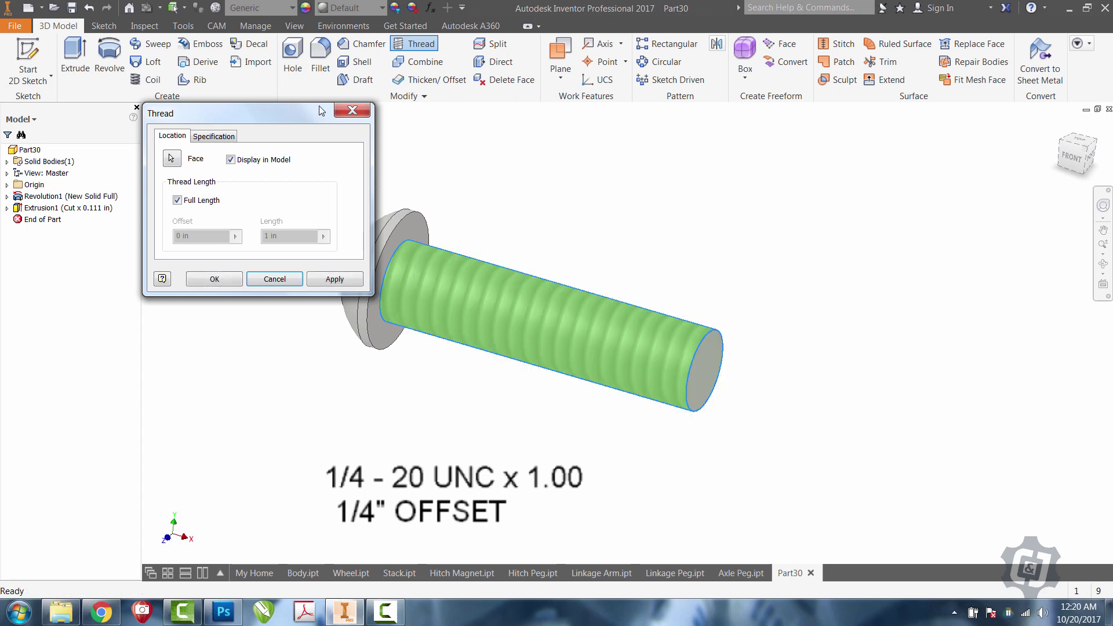
left_click(205, 139)
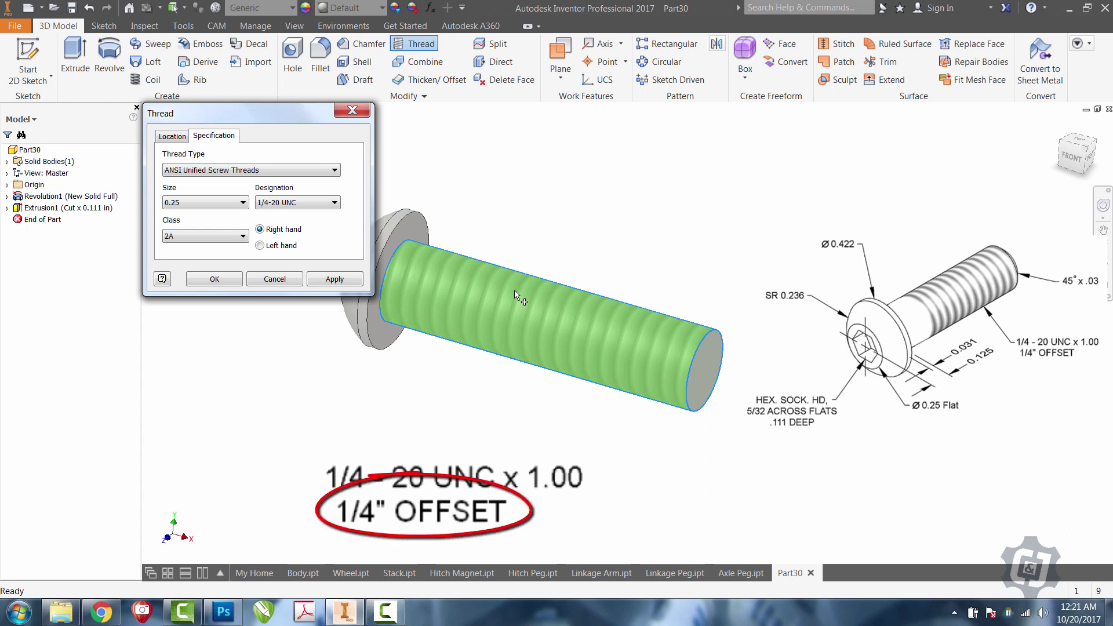
Step: Replace full-length threading with a .25 in offset on the shaft face and apply the thread
left_click(169, 138)
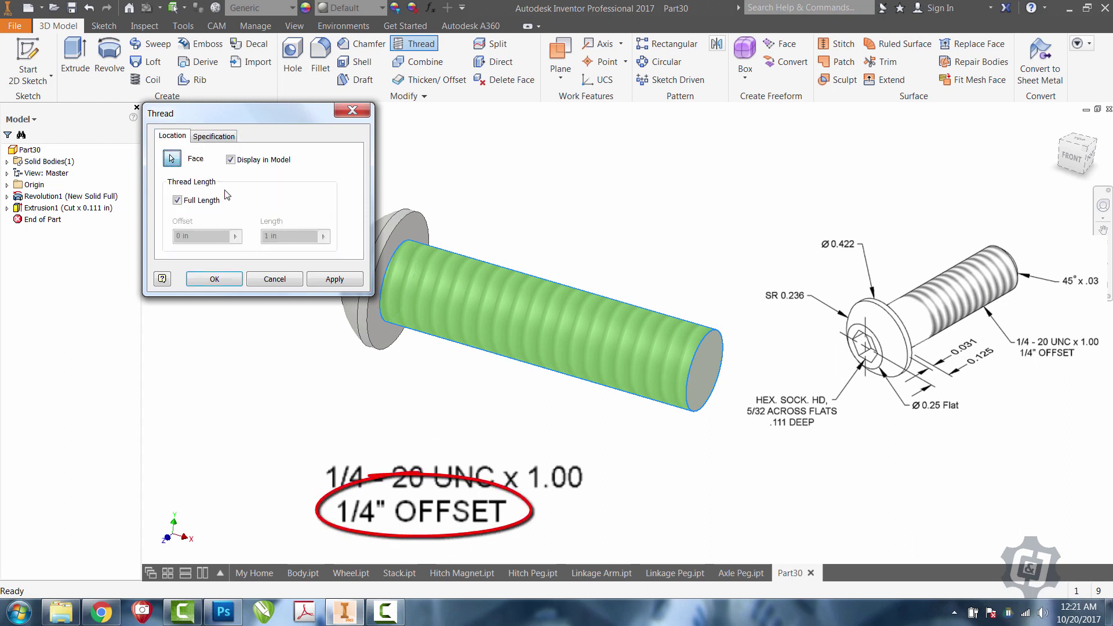
left_click(177, 200)
double_click(193, 235)
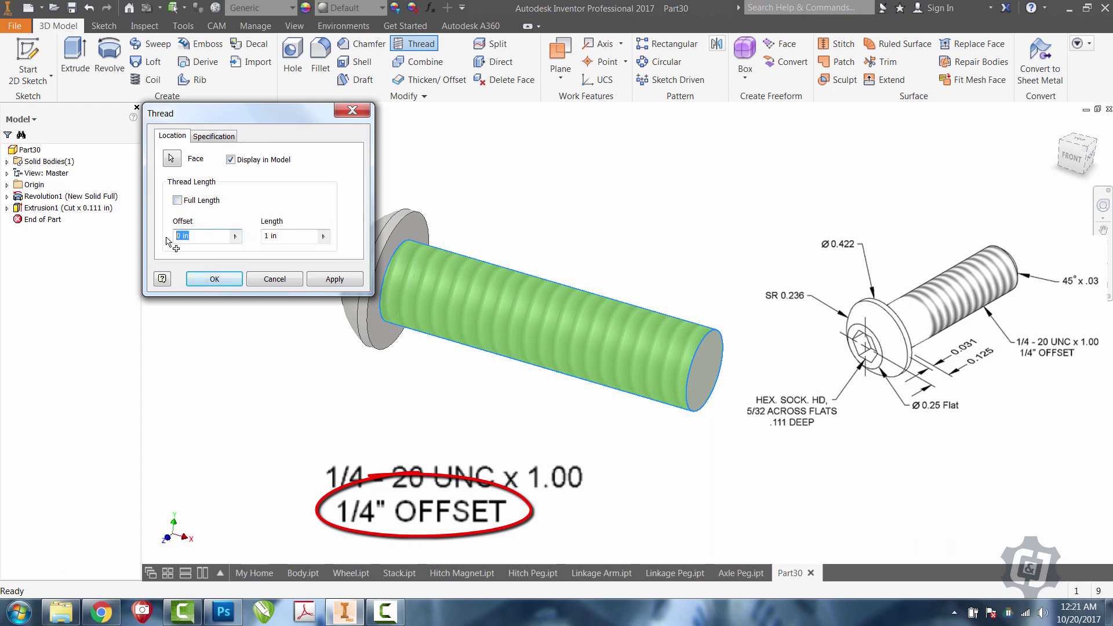
type(".25")
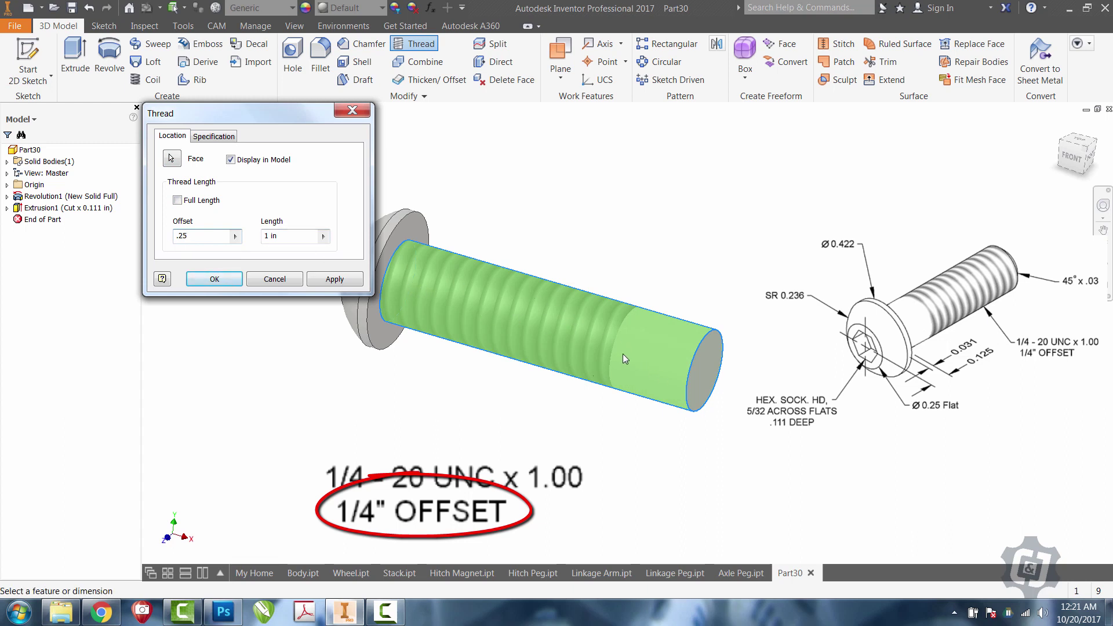
left_click(171, 159)
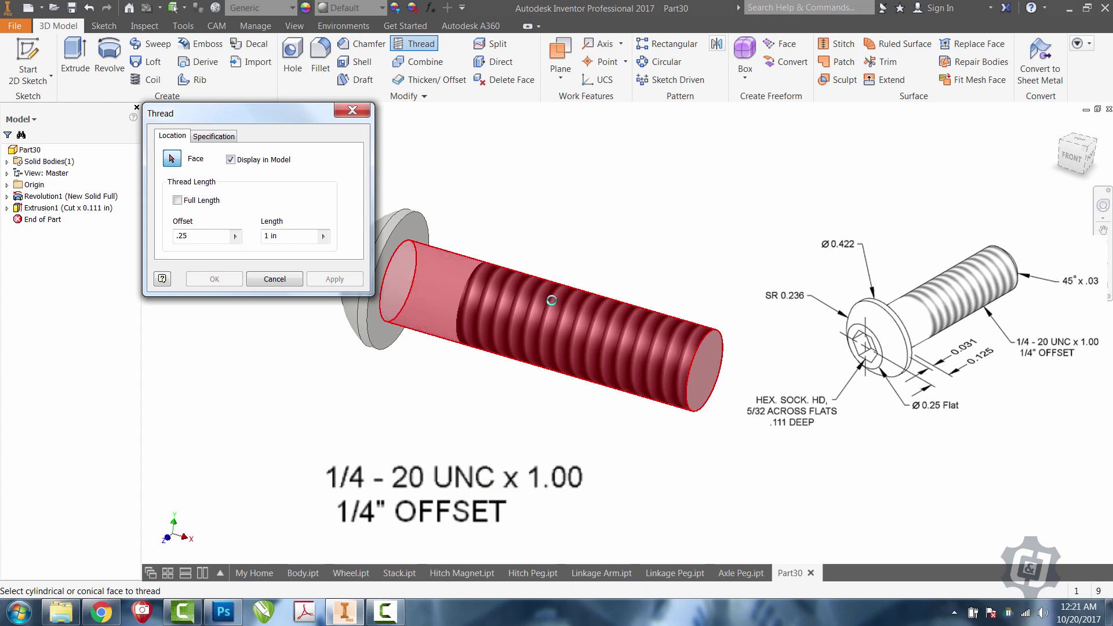
left_click(451, 275)
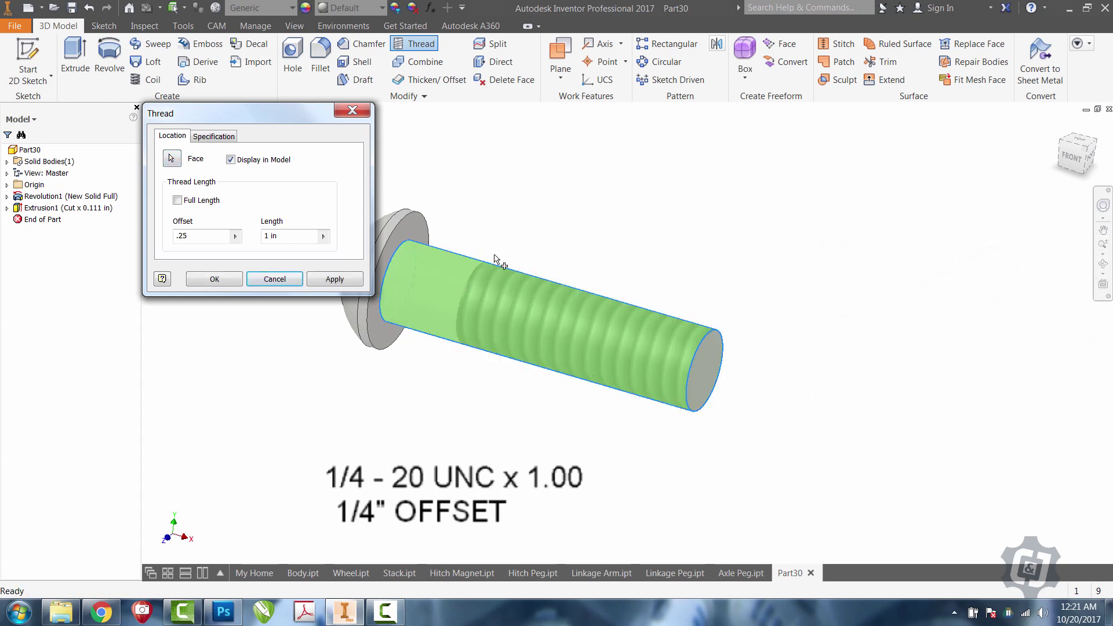
left_click(214, 280)
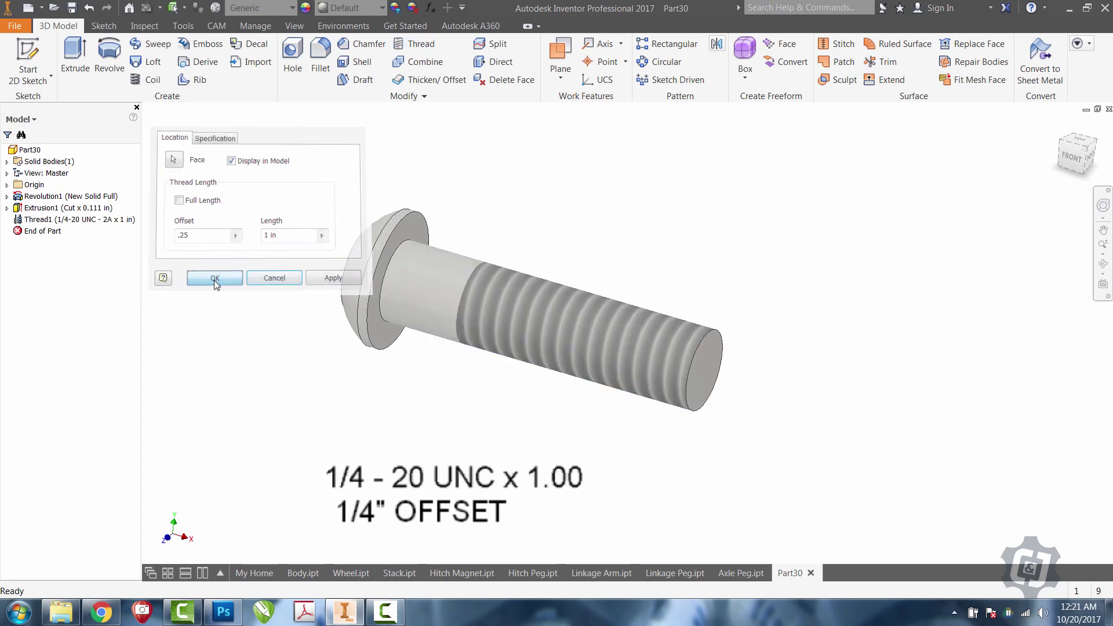
Step: Chamfer the threaded end edge of the shaft at 0.03 in, then orbit to show the hex socket
left_click(368, 44)
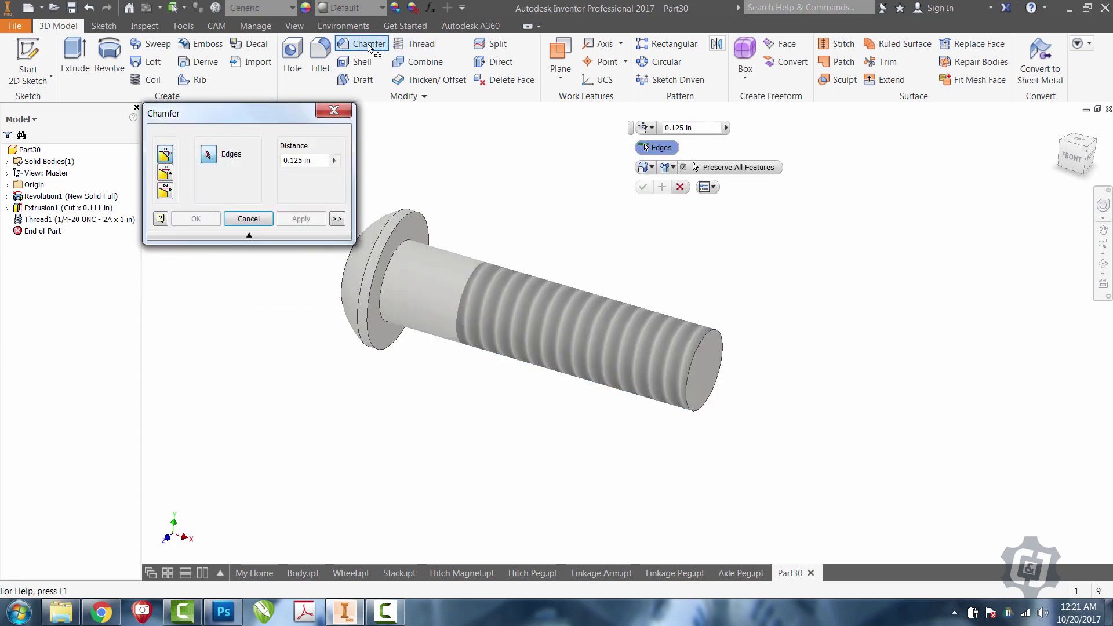
left_click(711, 337)
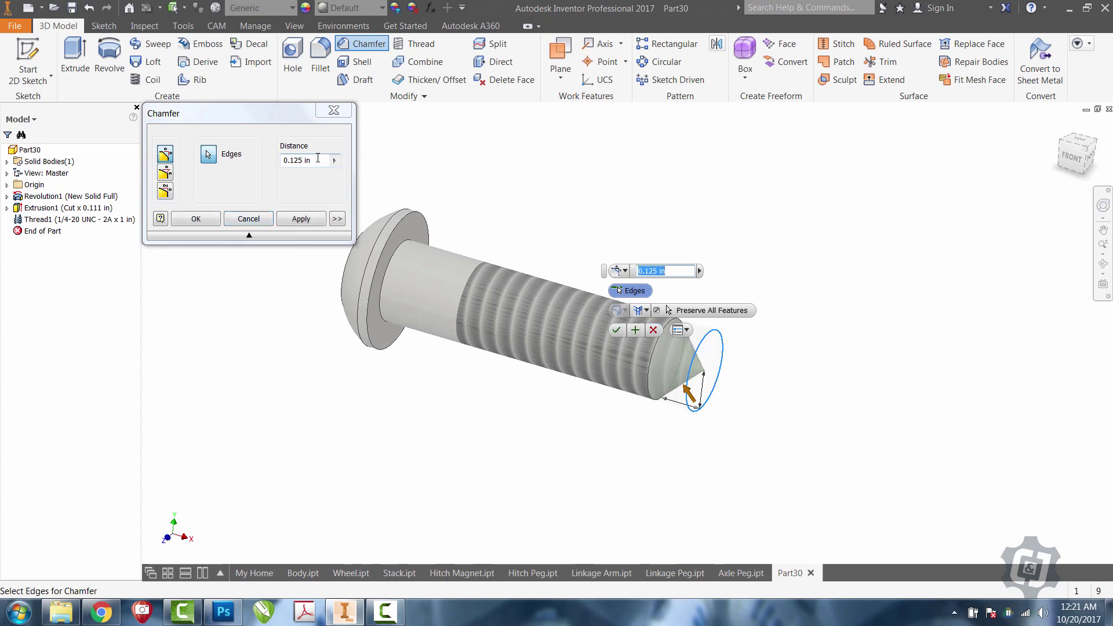
left_click(318, 160)
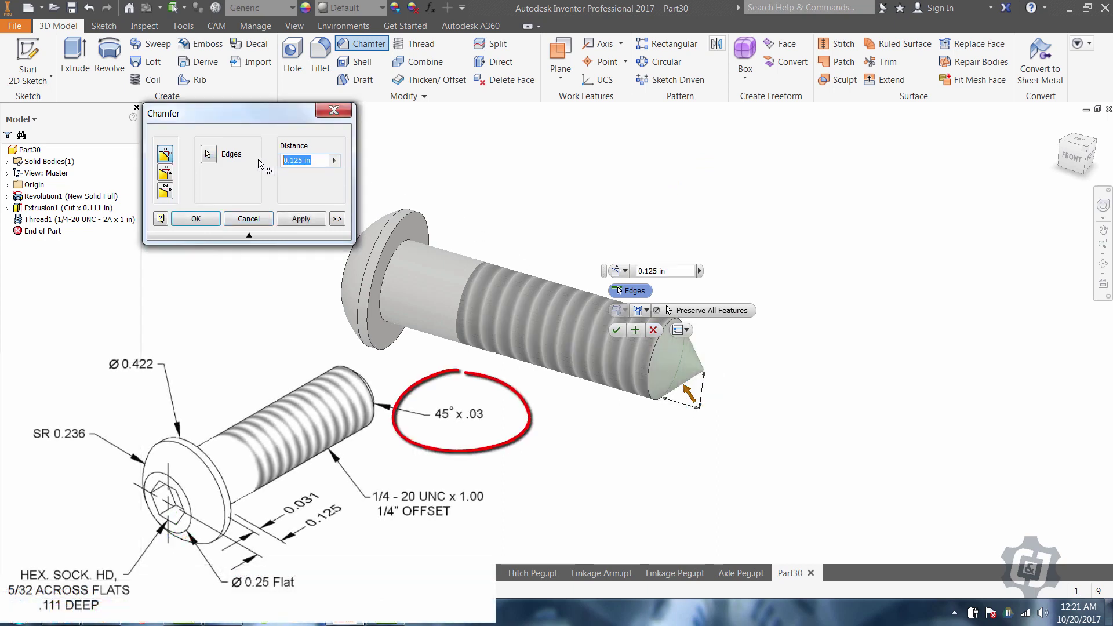
type(".03")
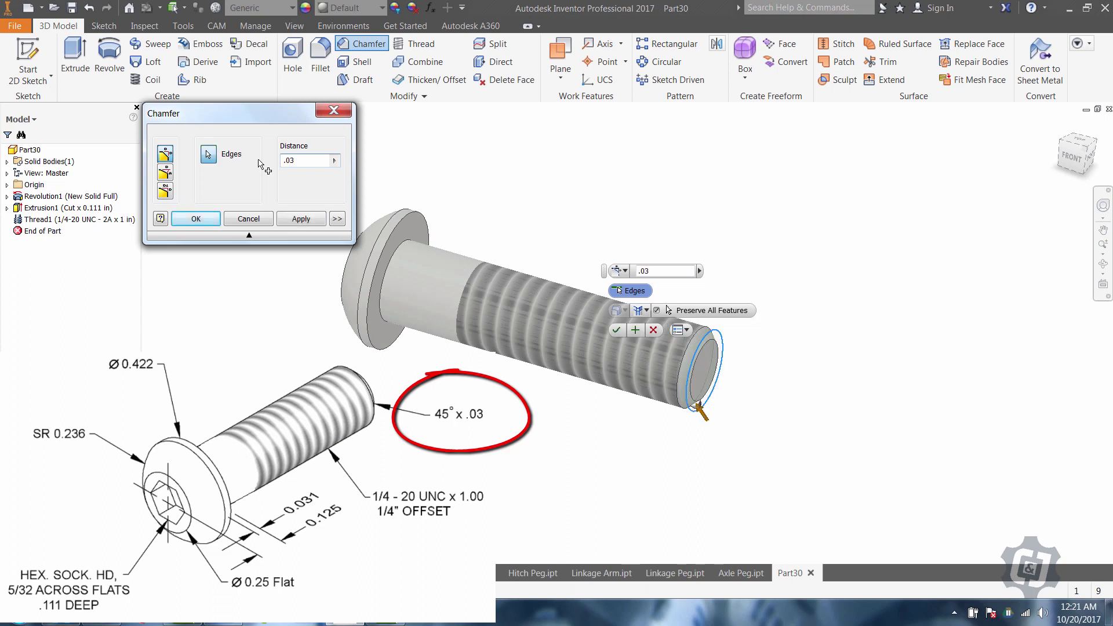
key("Return")
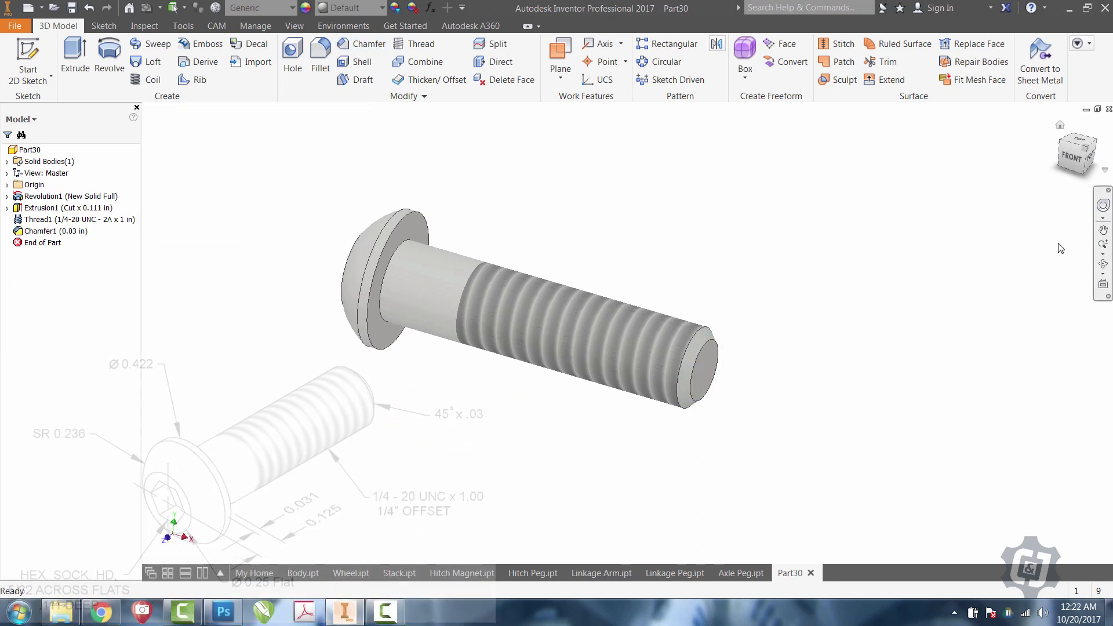
left_click(1103, 263)
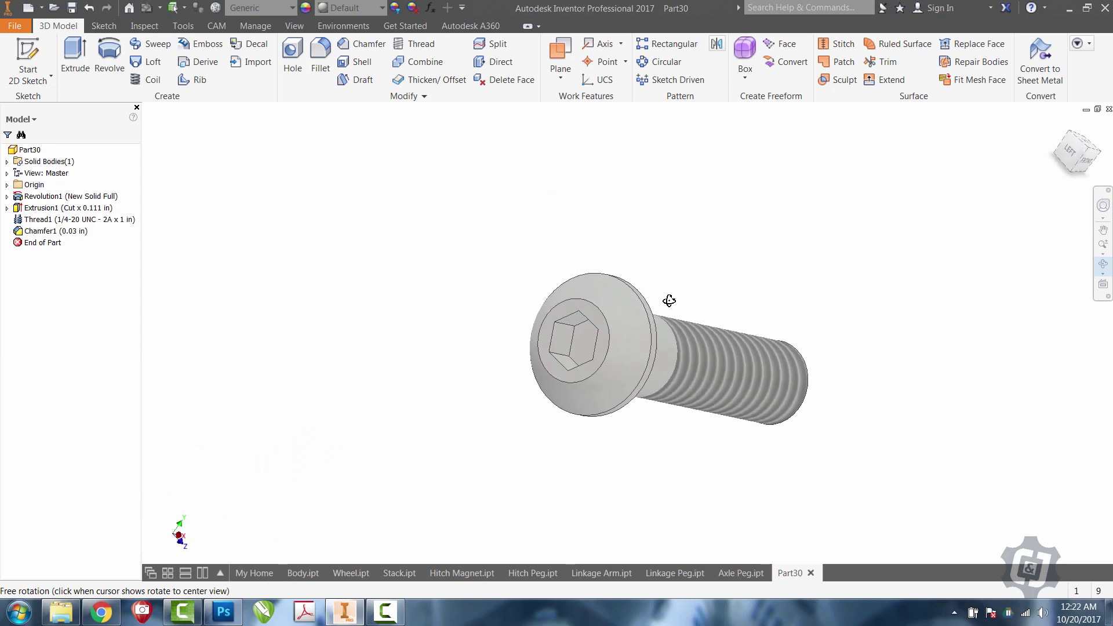